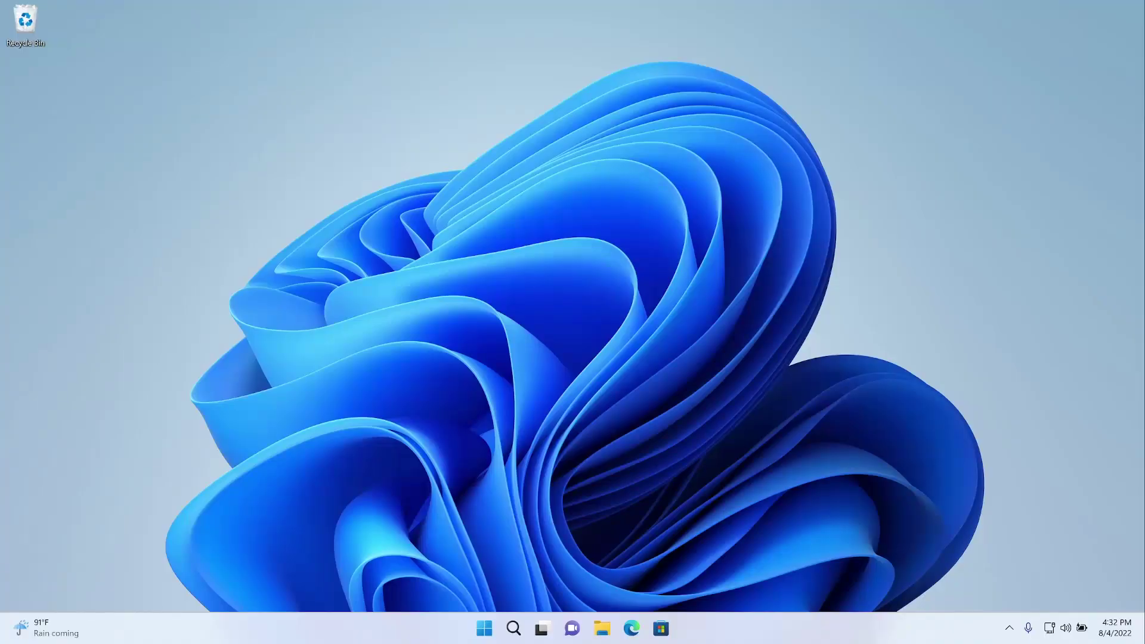
Open and close the Start menu with the Windows key, then with Ctrl+Esc.
key("super")
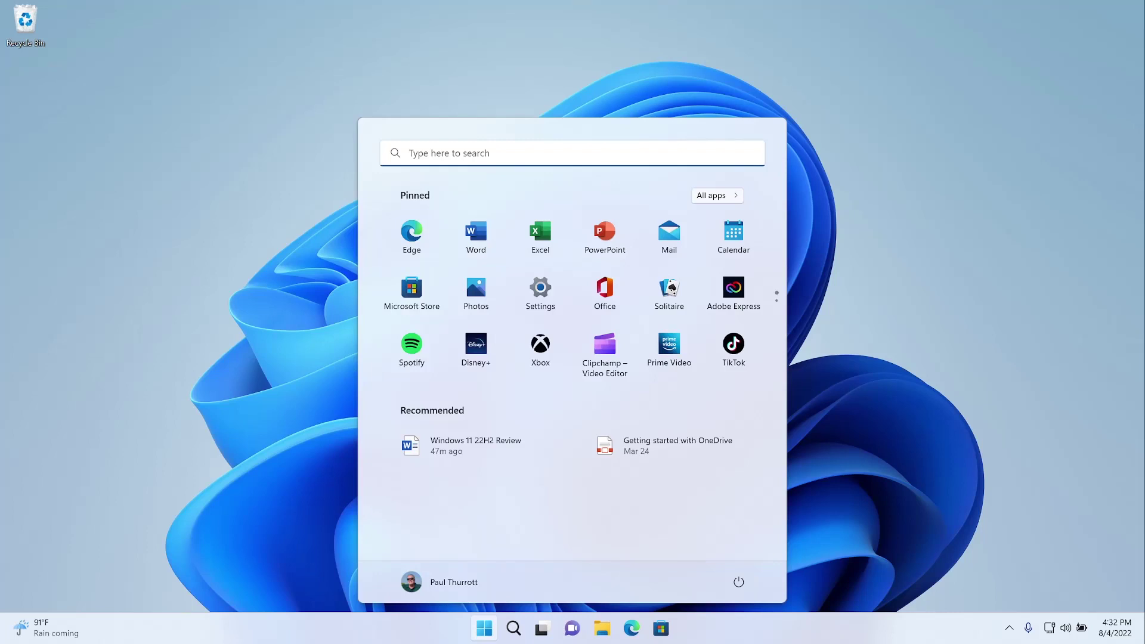
key("super")
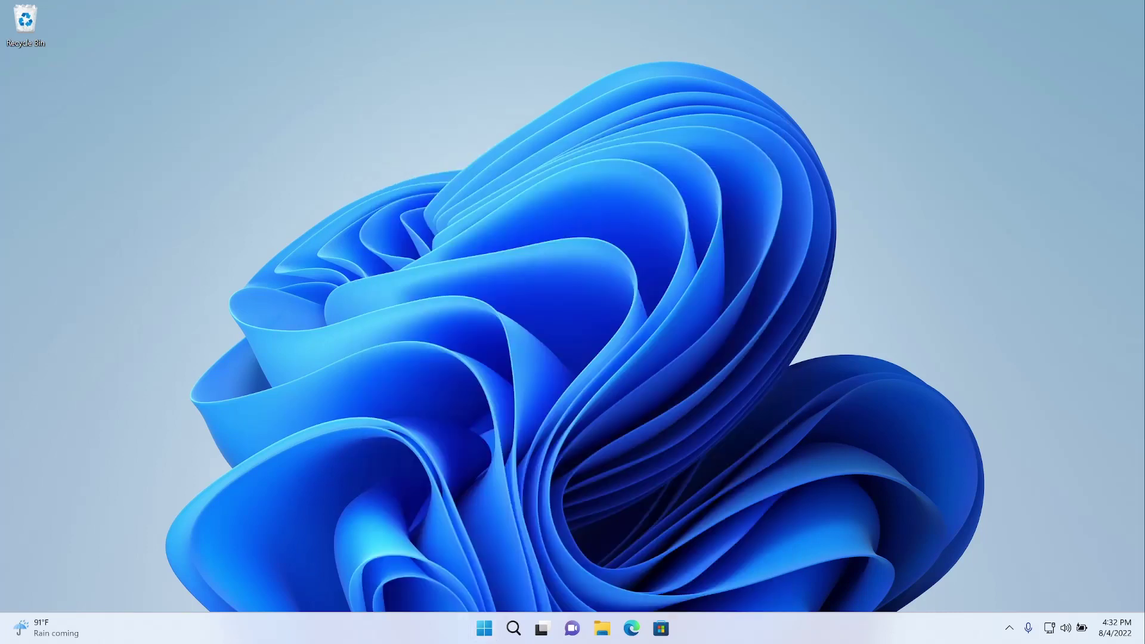
key("ctrl+Escape")
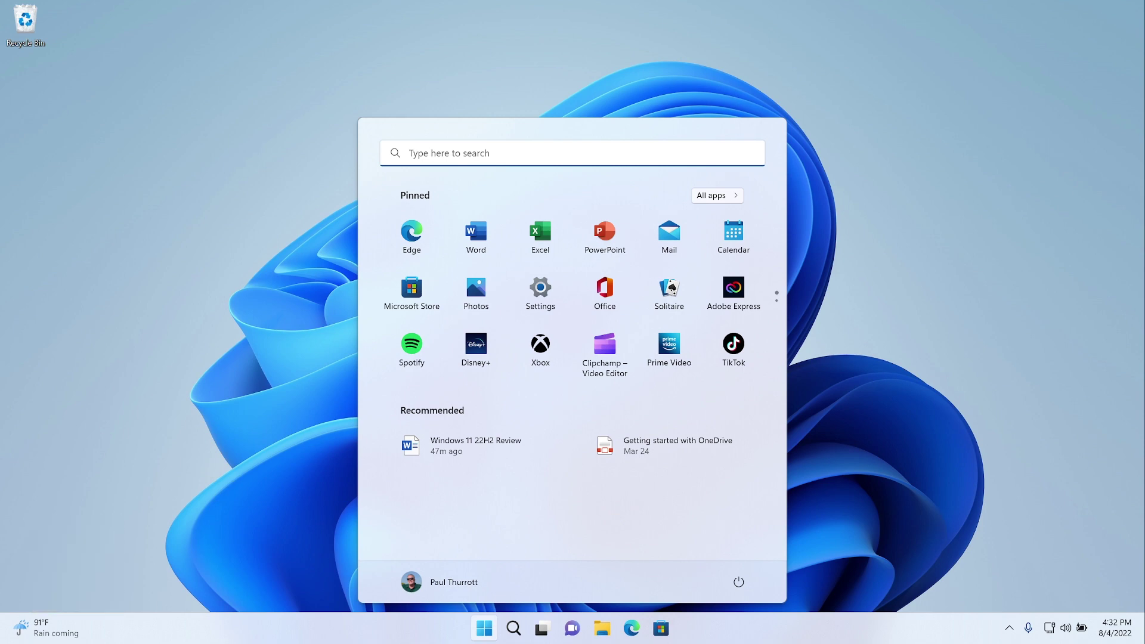
key("Escape")
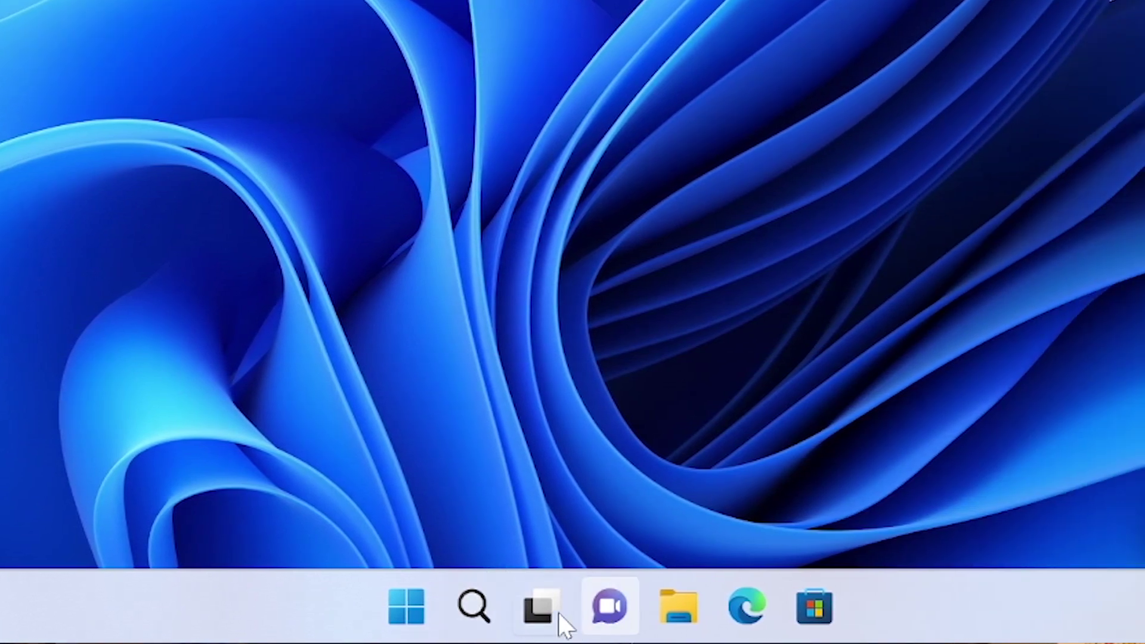
Show and hide the widgets board with Win+W.
mouse_move(732, 620)
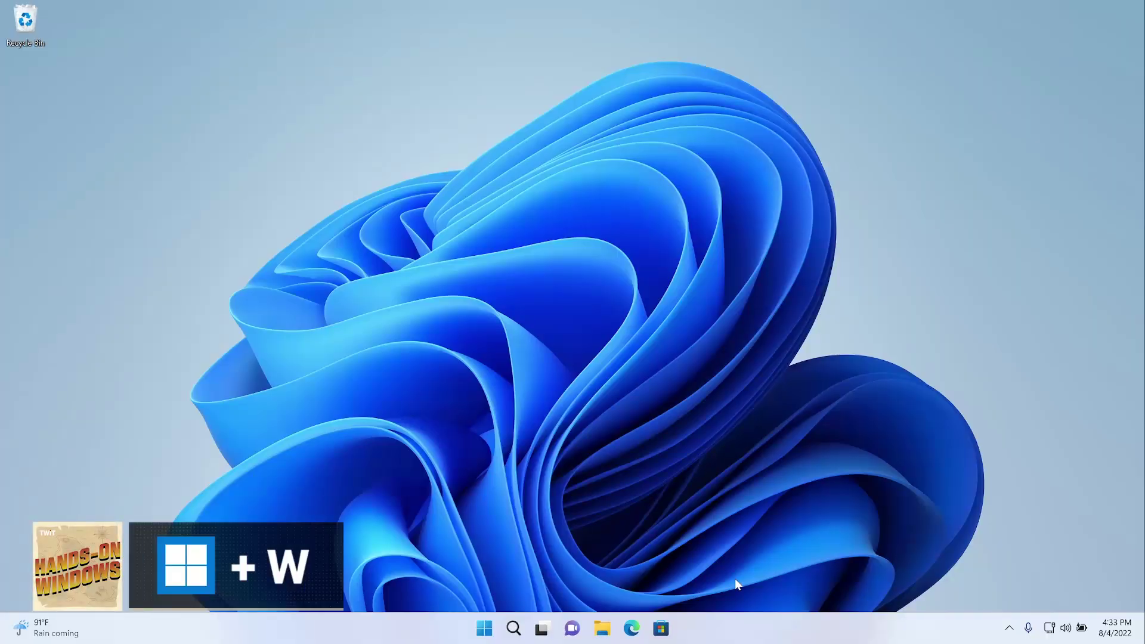
key("super+w")
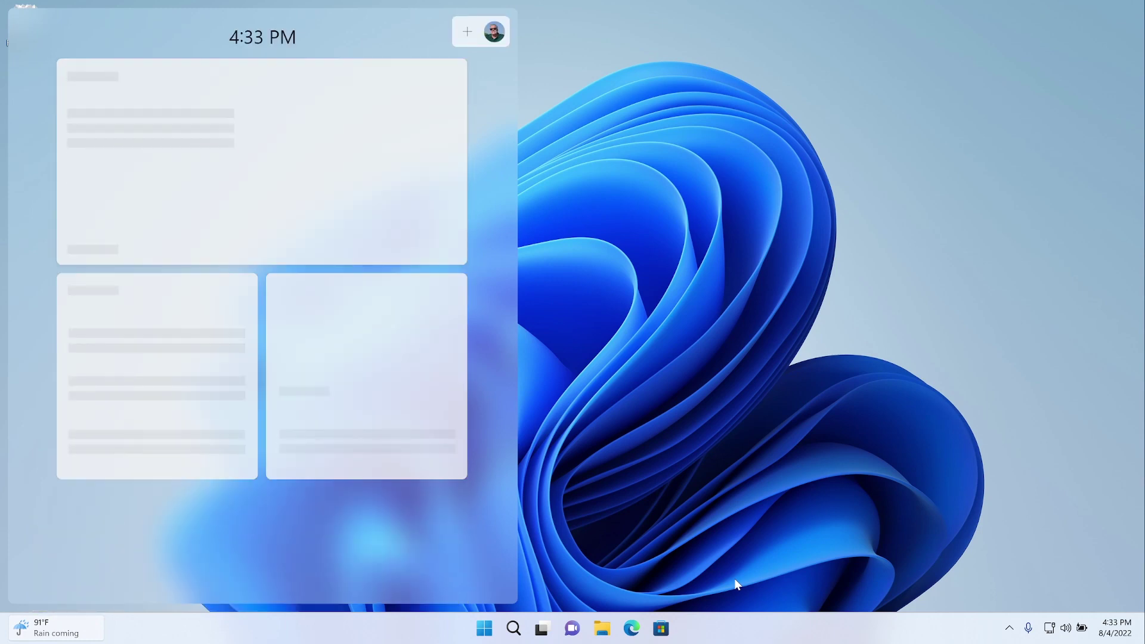
key("super+w")
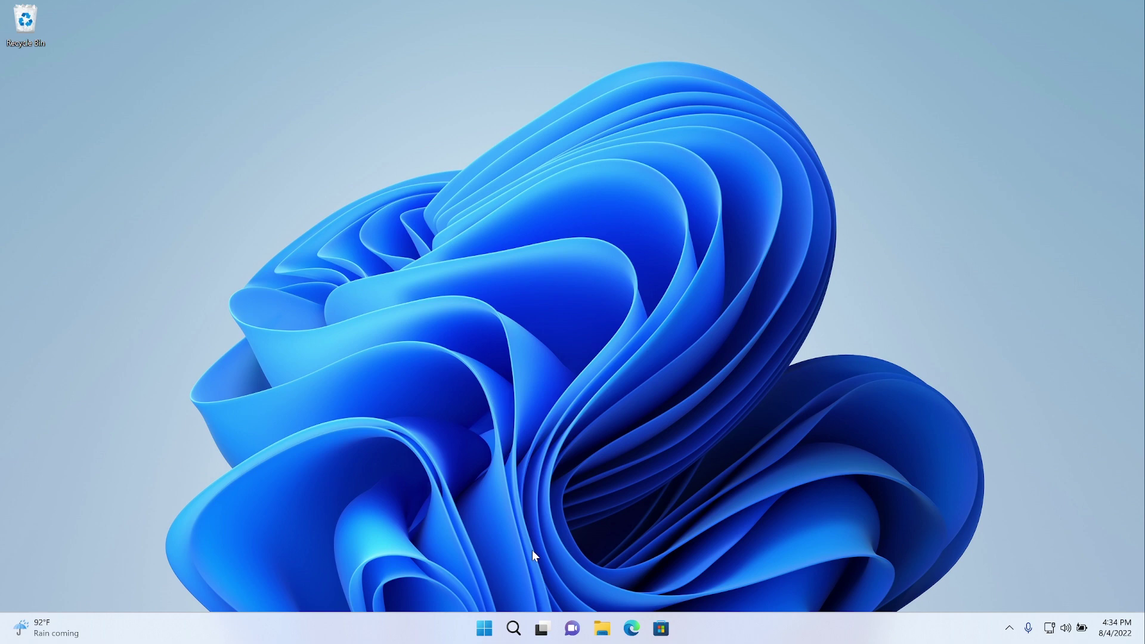
Open Windows search with Win+S, switch to Start, then reopen and close search.
key("super+s")
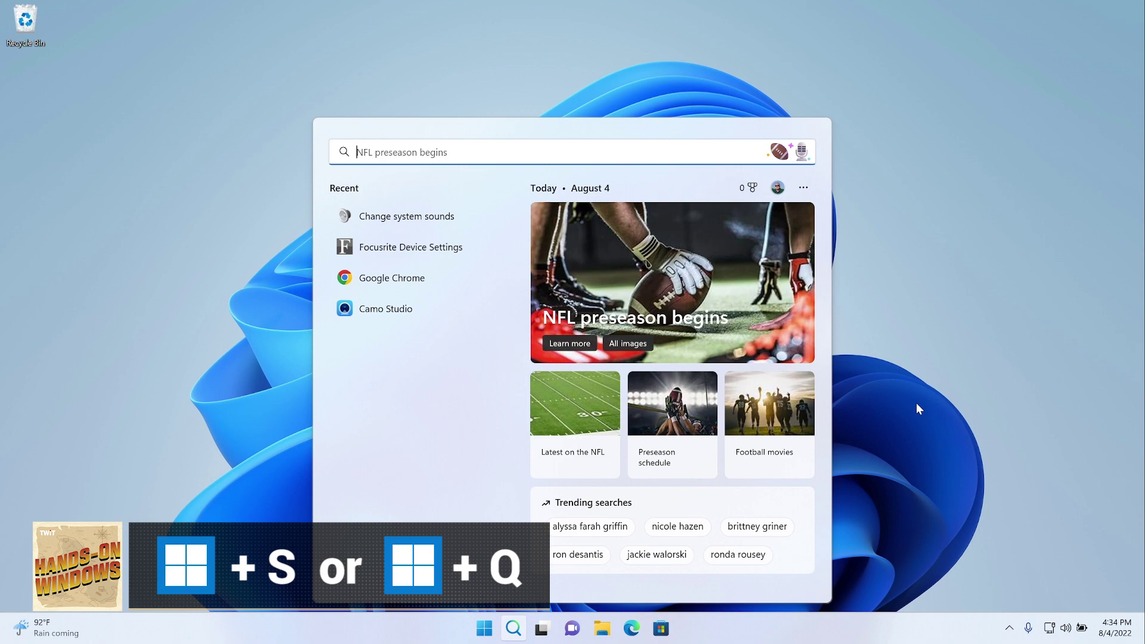
key("super")
key("super")
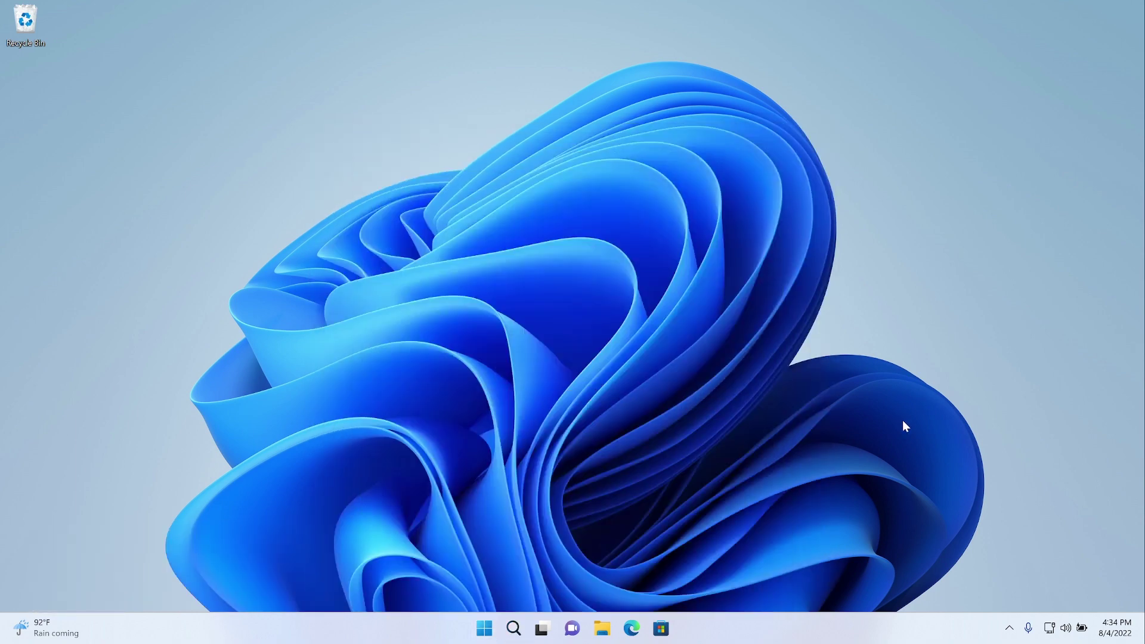
key("super+s")
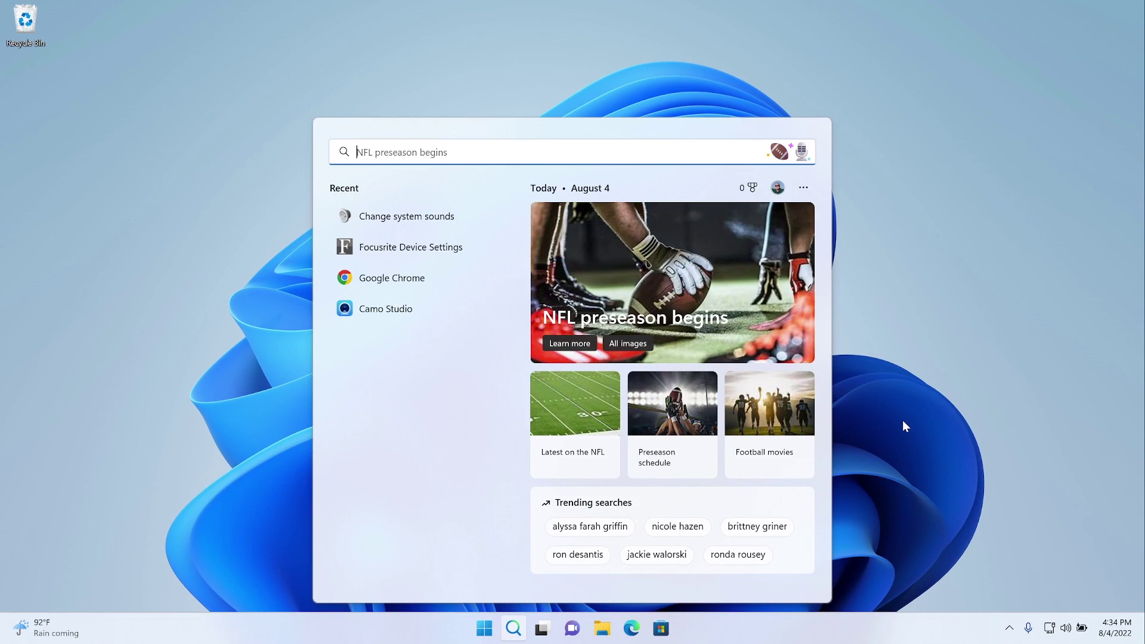
key("Escape")
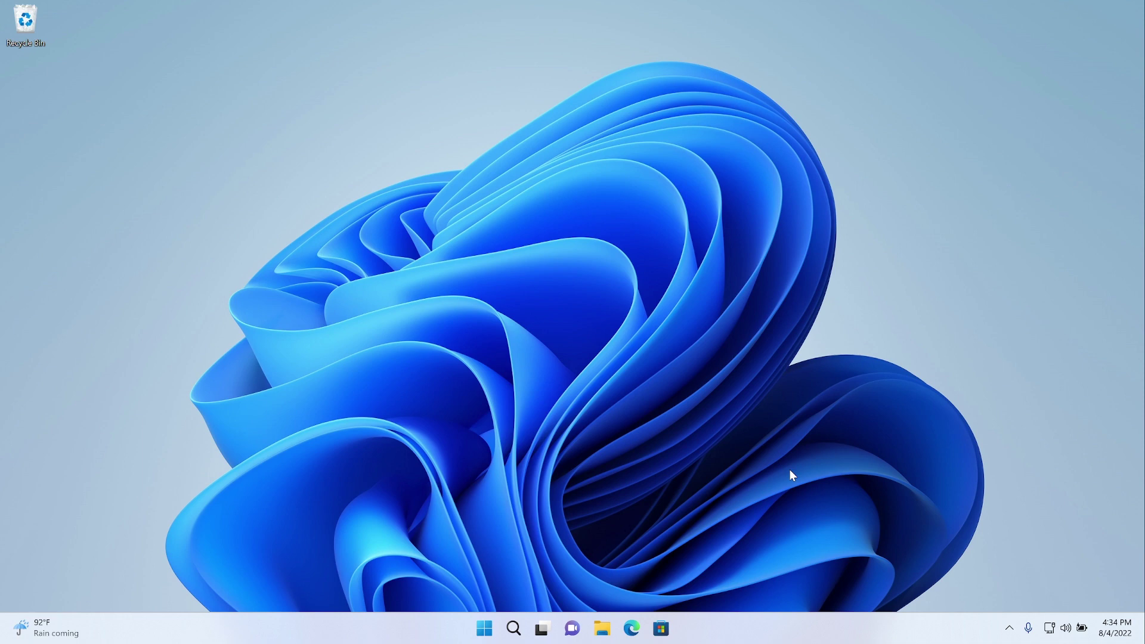
Search 'windows' from the Start menu, then dismiss the results.
key("super")
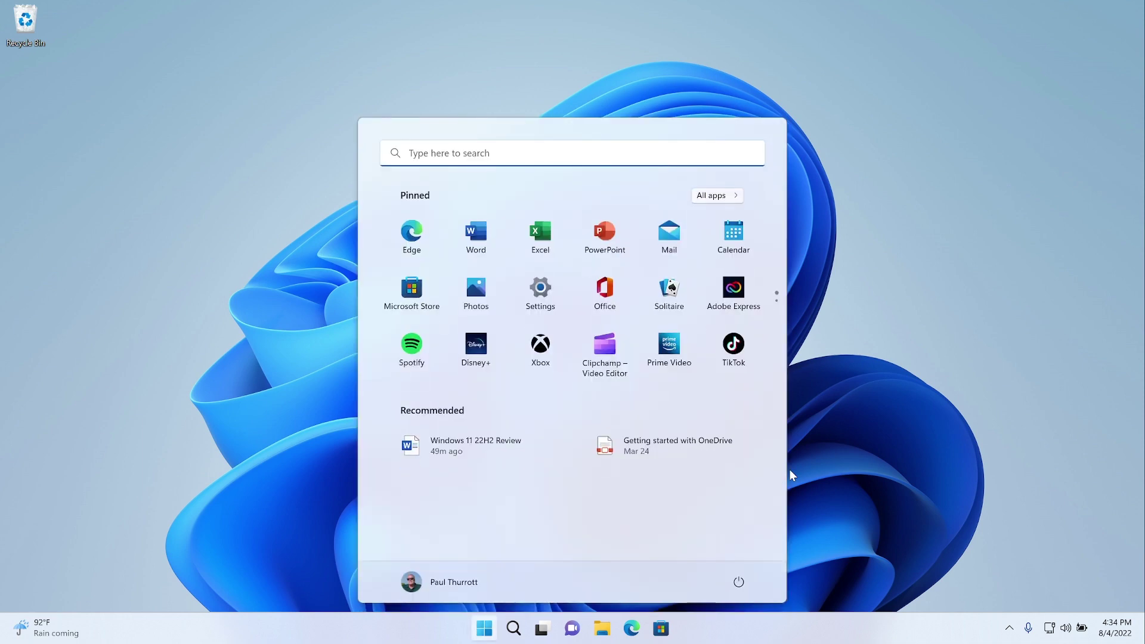
type("windows")
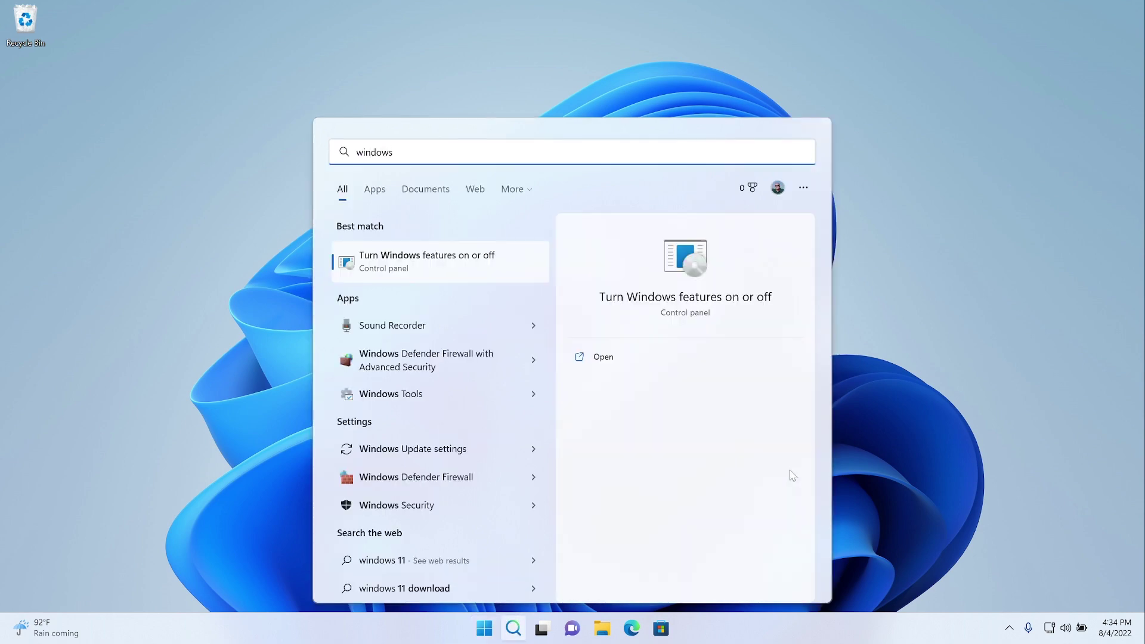
left_click(928, 185)
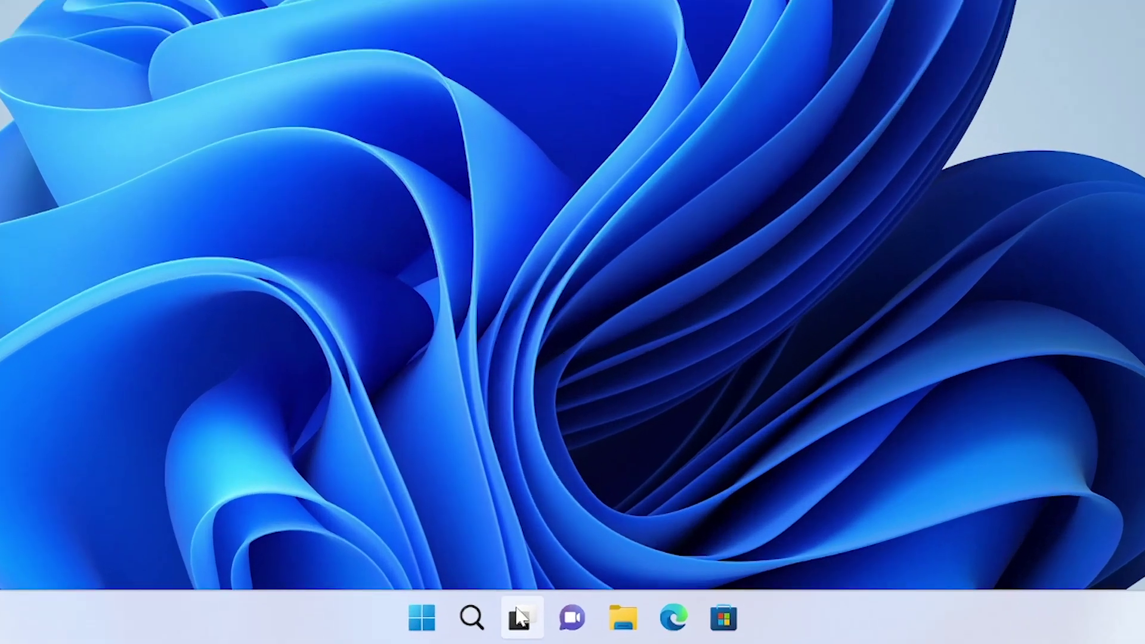
Show Task View with Win+Tab, return to the desktop, then open the Chat flyout.
mouse_move(541, 627)
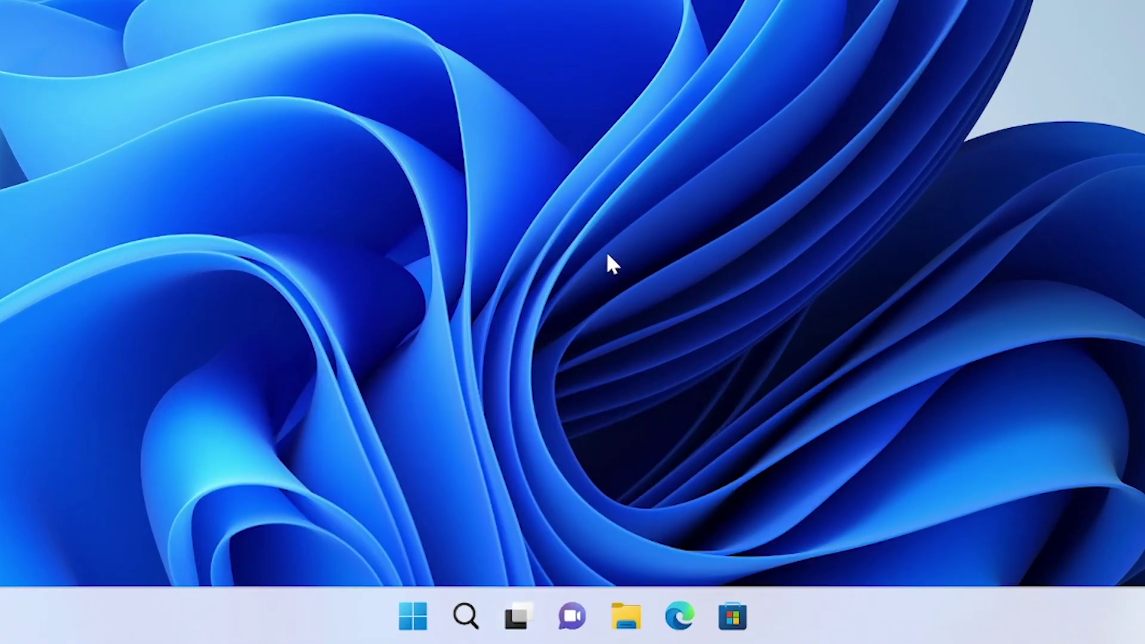
key("super+Tab")
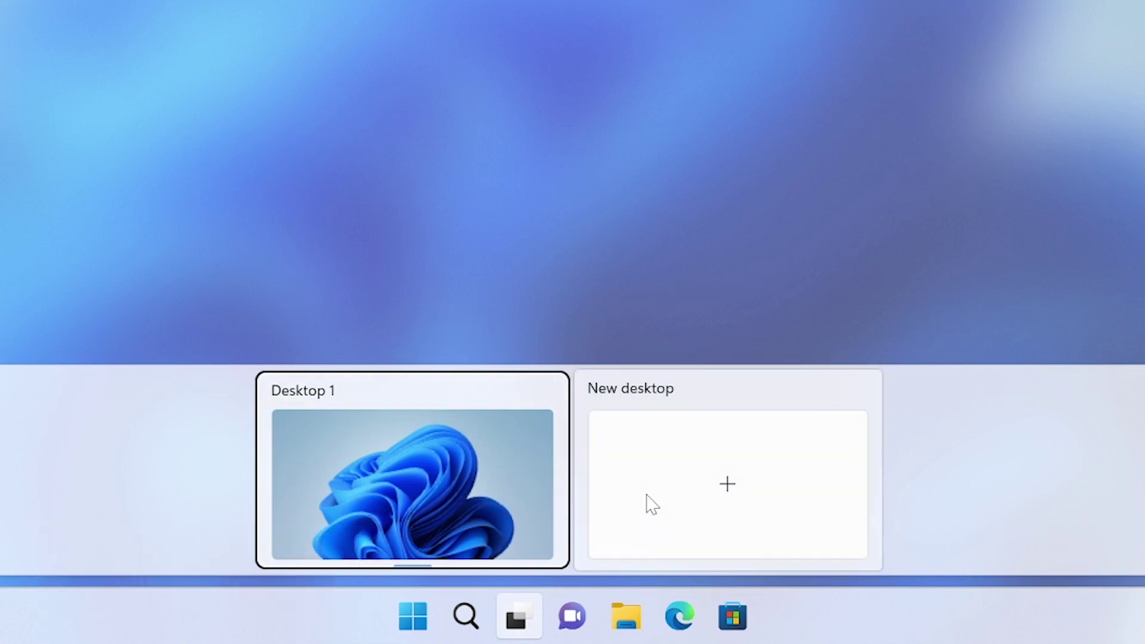
left_click(671, 257)
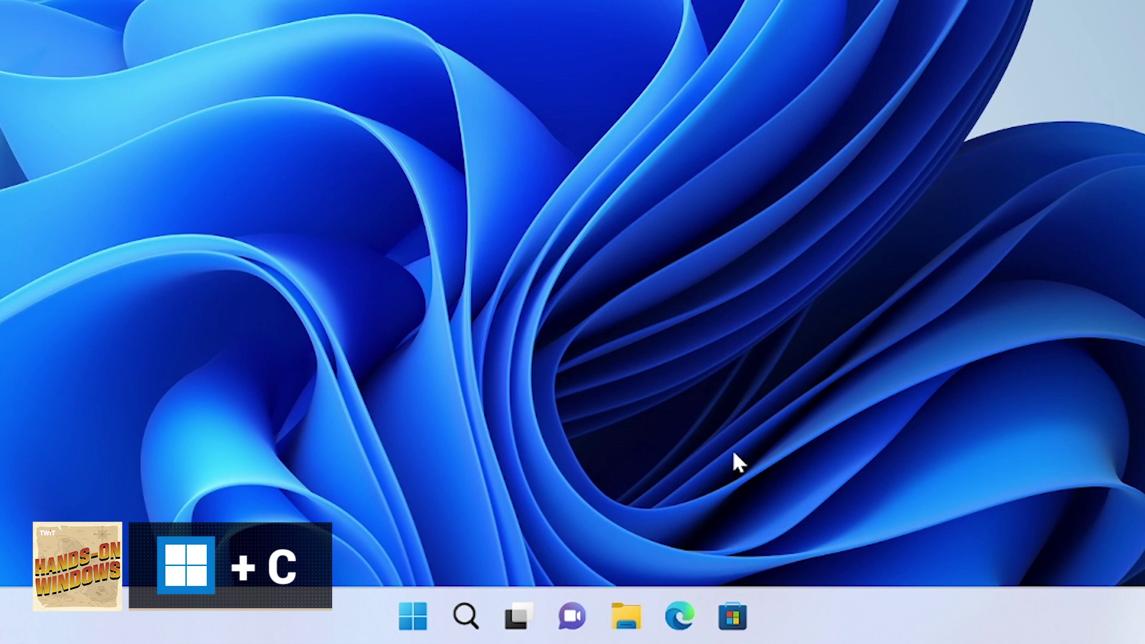
key("super+c")
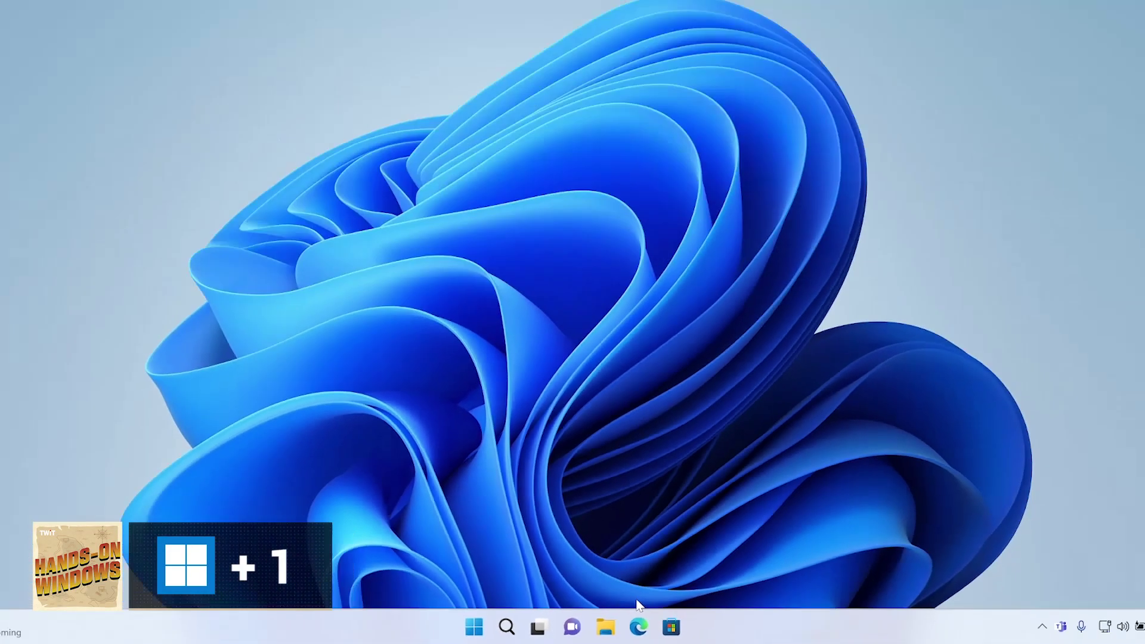
Launch and minimize File Explorer with Win+1, then open and close Edge.
key("super+1")
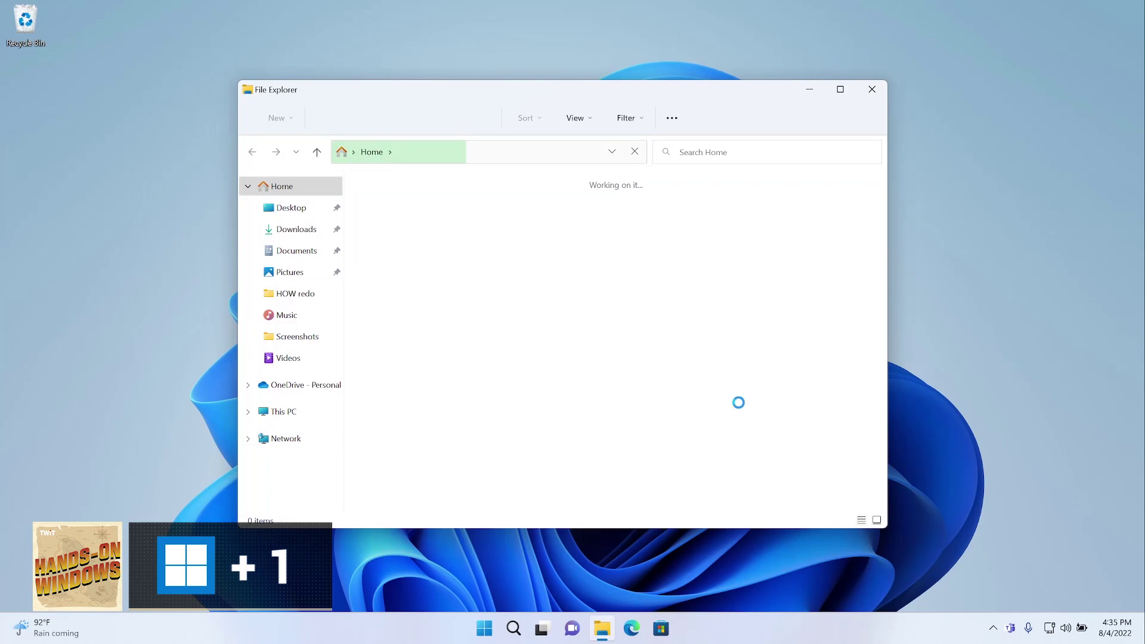
key("super+1")
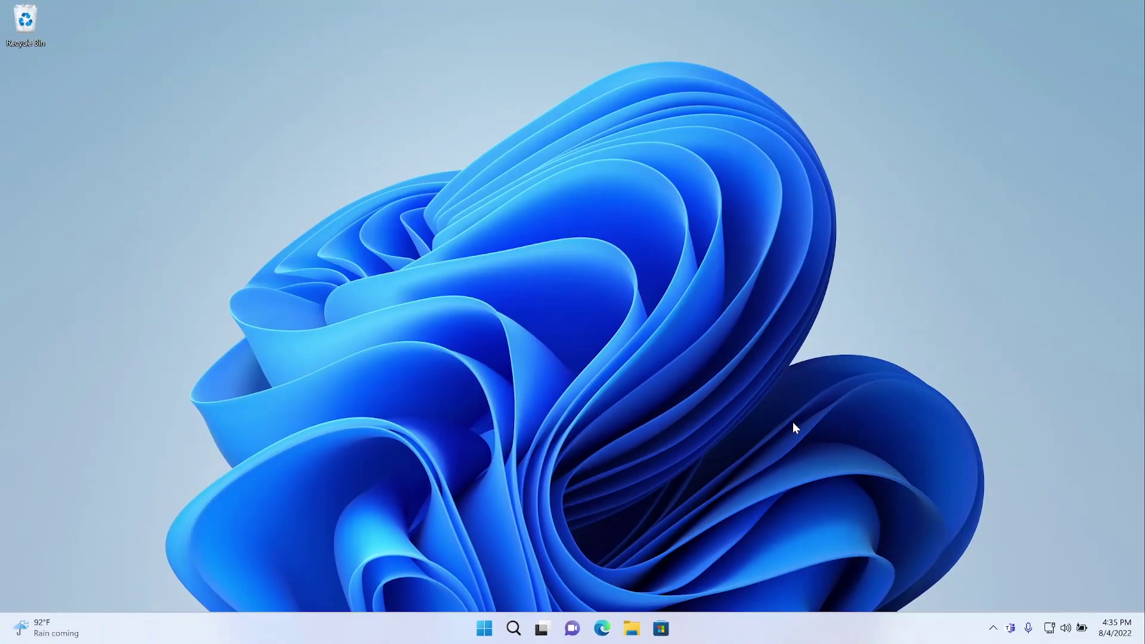
key("super+1")
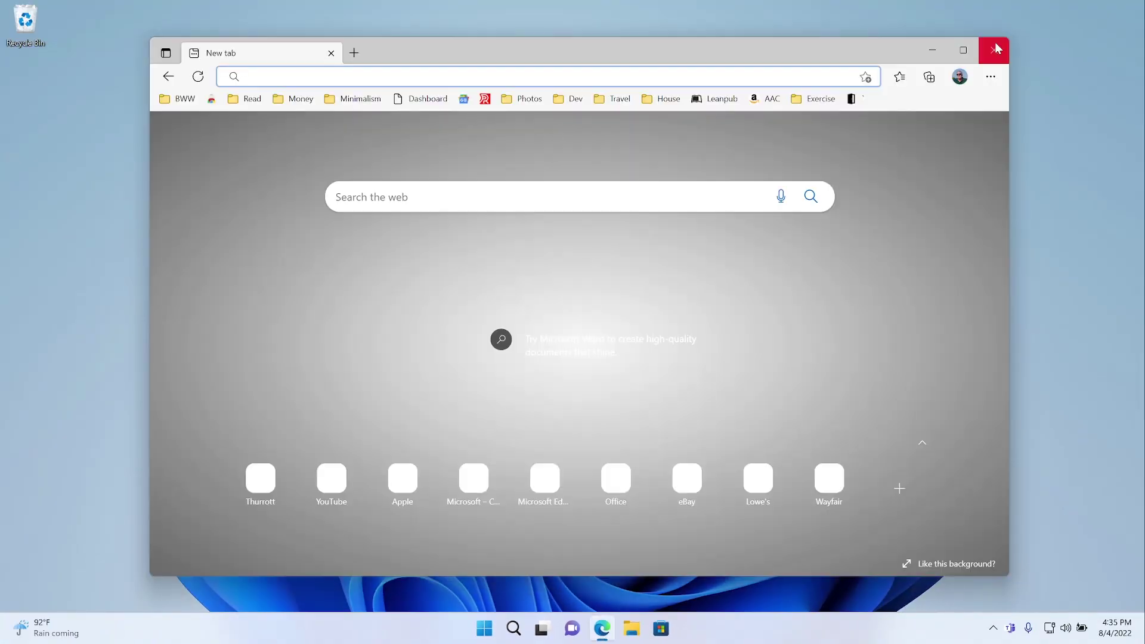
left_click(994, 49)
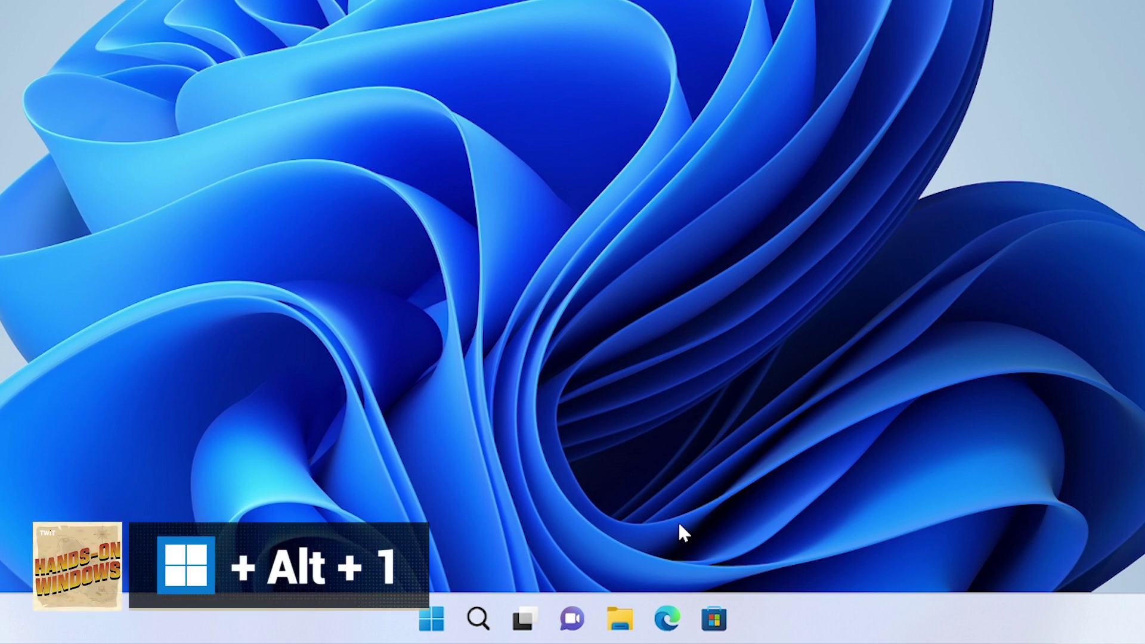
Show File Explorer's jump list with Win+Alt+1, then dismiss it.
key("super+alt+1")
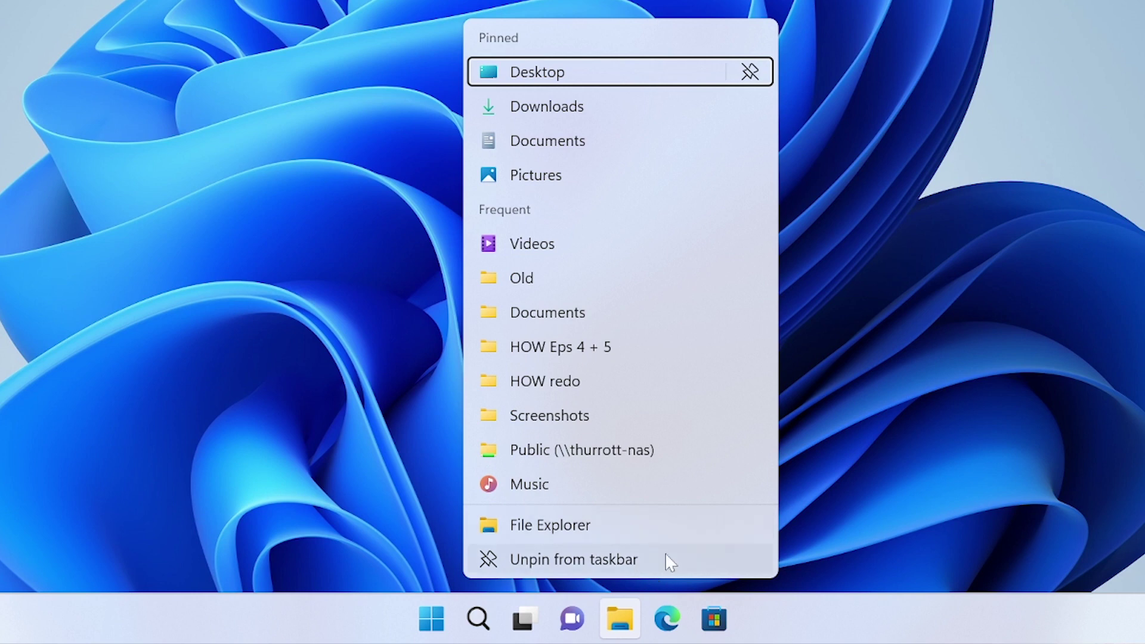
left_click(884, 453)
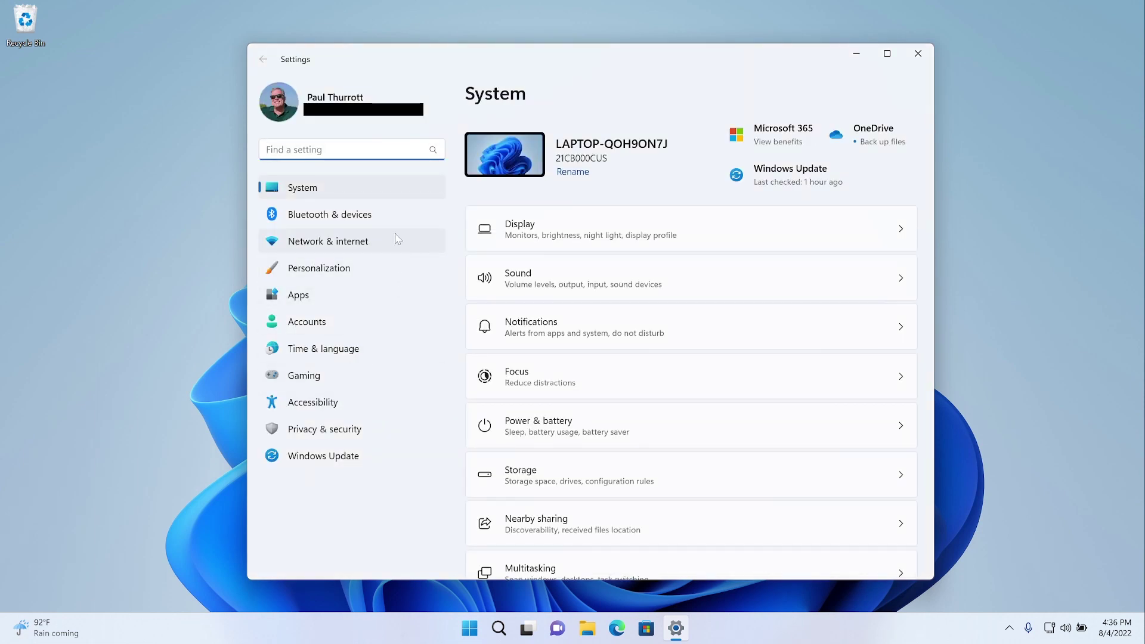
In Personalization > Taskbar, switch off the Search, Task view, Widgets and Chat toggles.
left_click(360, 268)
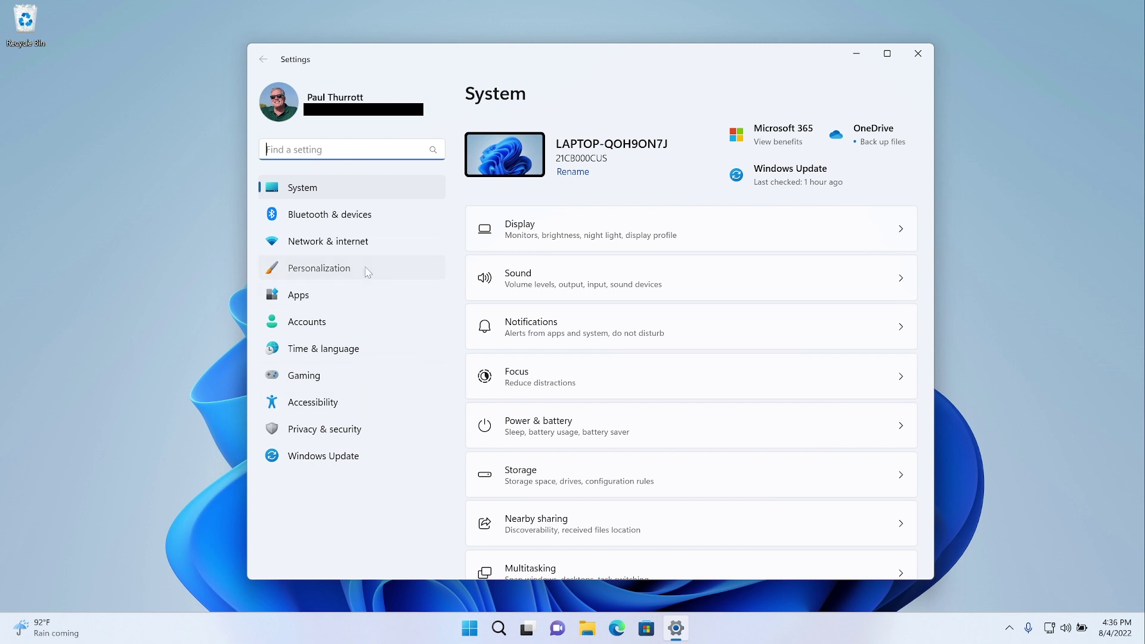
scroll(598, 393, "down", 3)
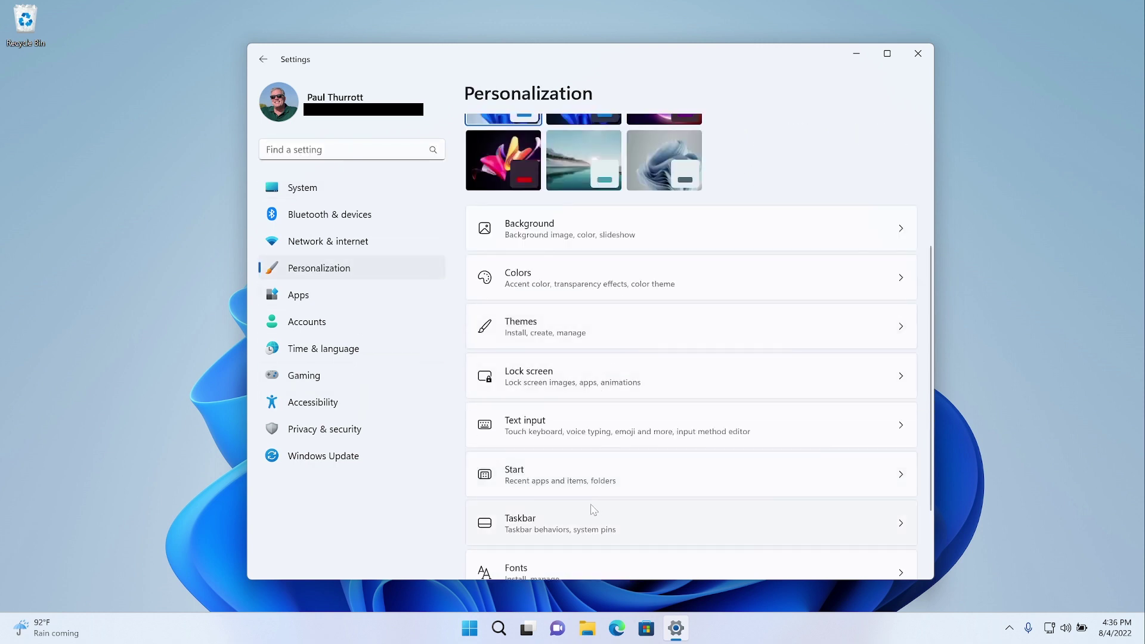
left_click(775, 524)
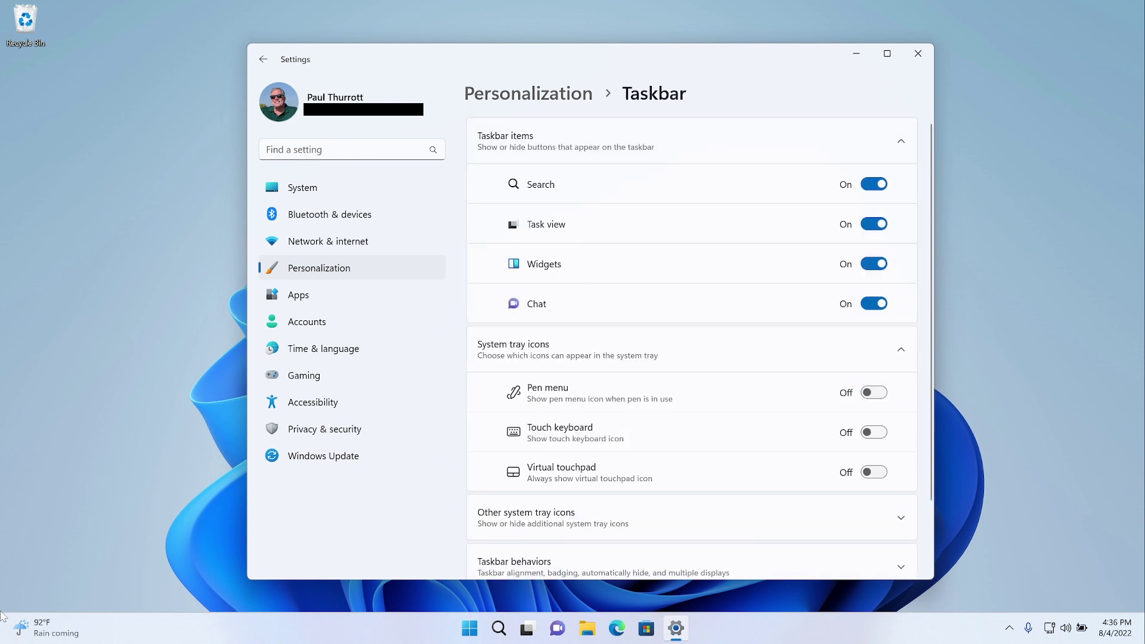
left_click(874, 184)
left_click(874, 223)
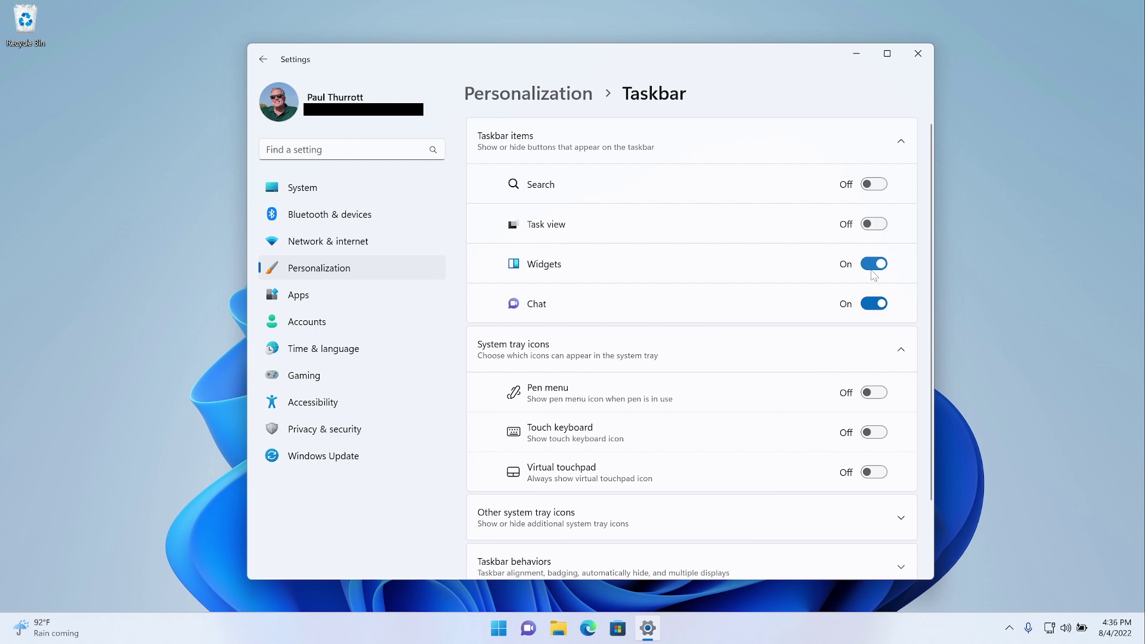
left_click(874, 264)
left_click(874, 304)
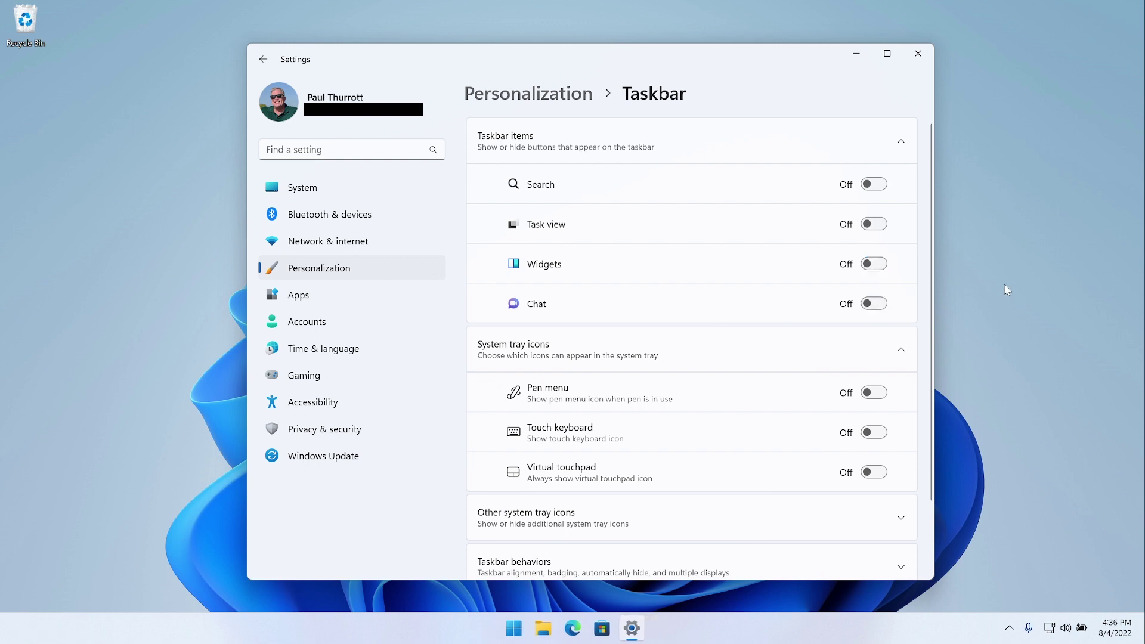
Show File Explorer's jump list from the taskbar, then dismiss it onto the desktop.
right_click(546, 635)
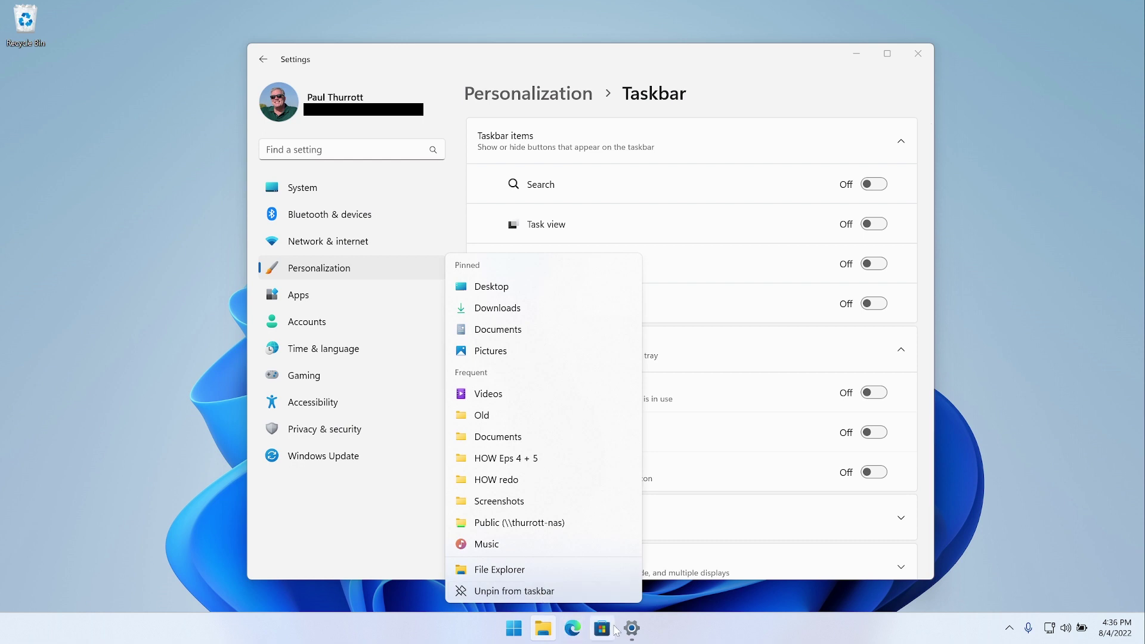
left_click(385, 561)
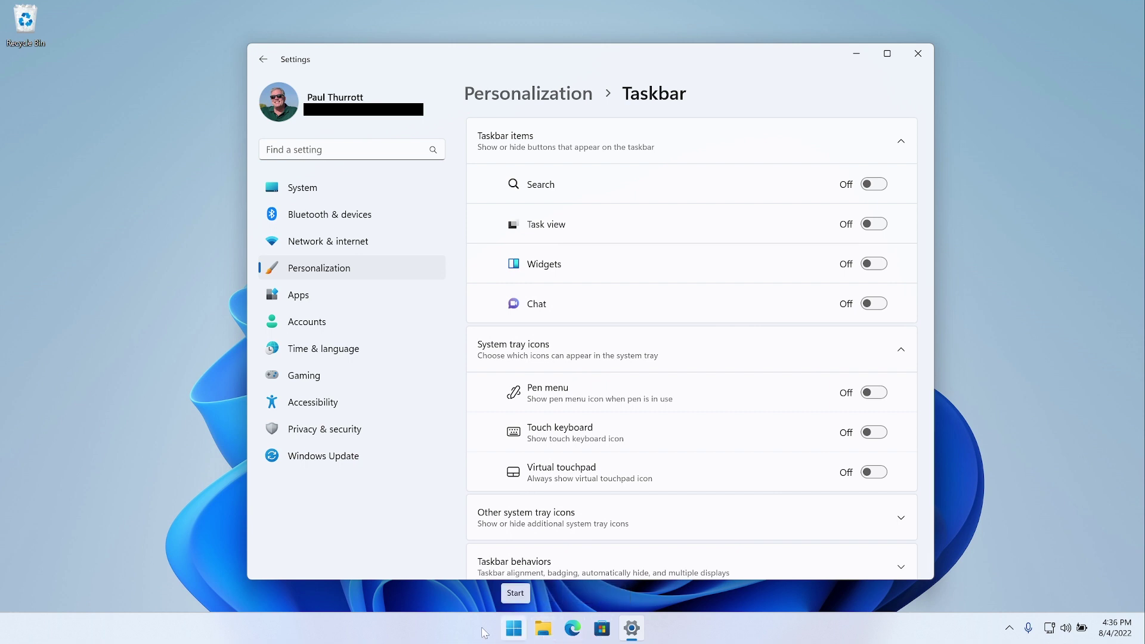
left_click(422, 608)
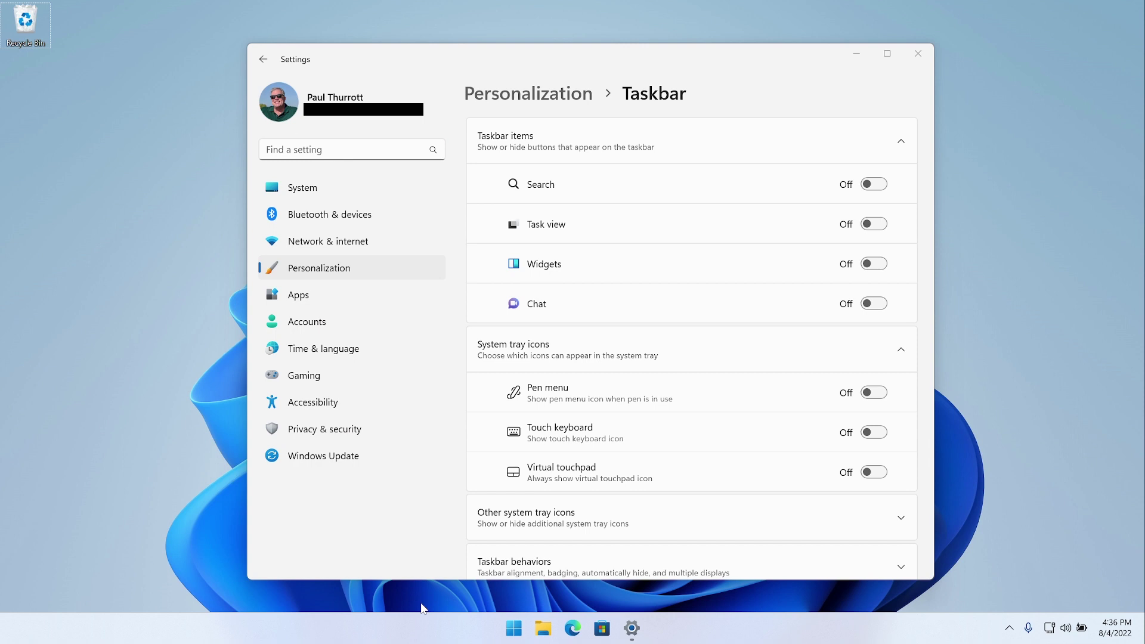
Try Win+W and Win+Tab with their buttons hidden, then turn the taskbar Search toggle back on.
key("super+w")
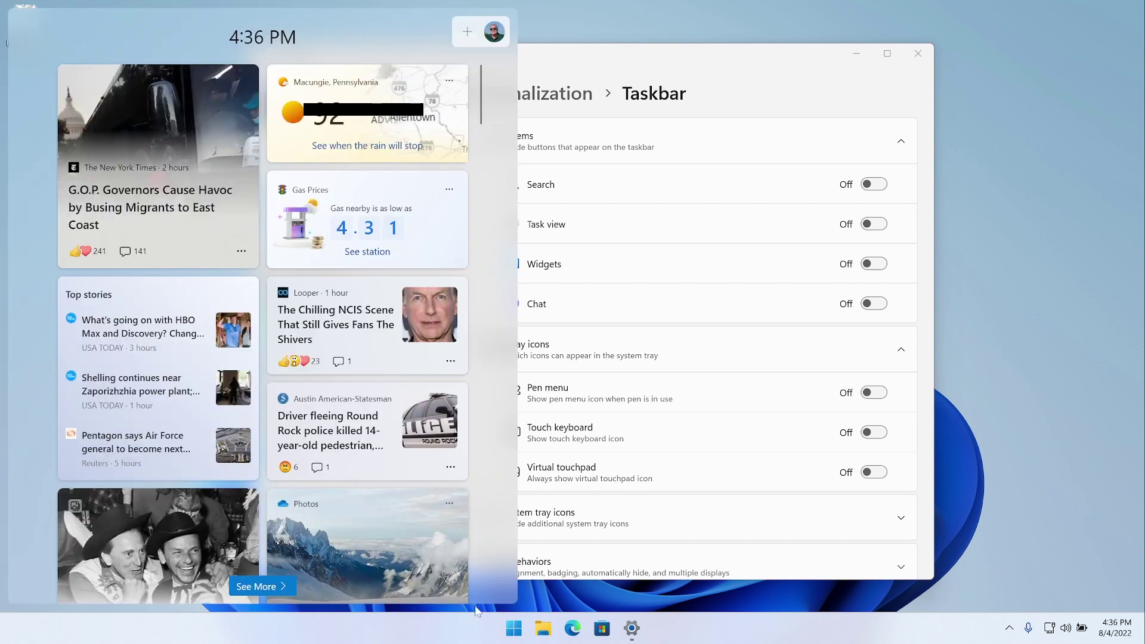
left_click(629, 602)
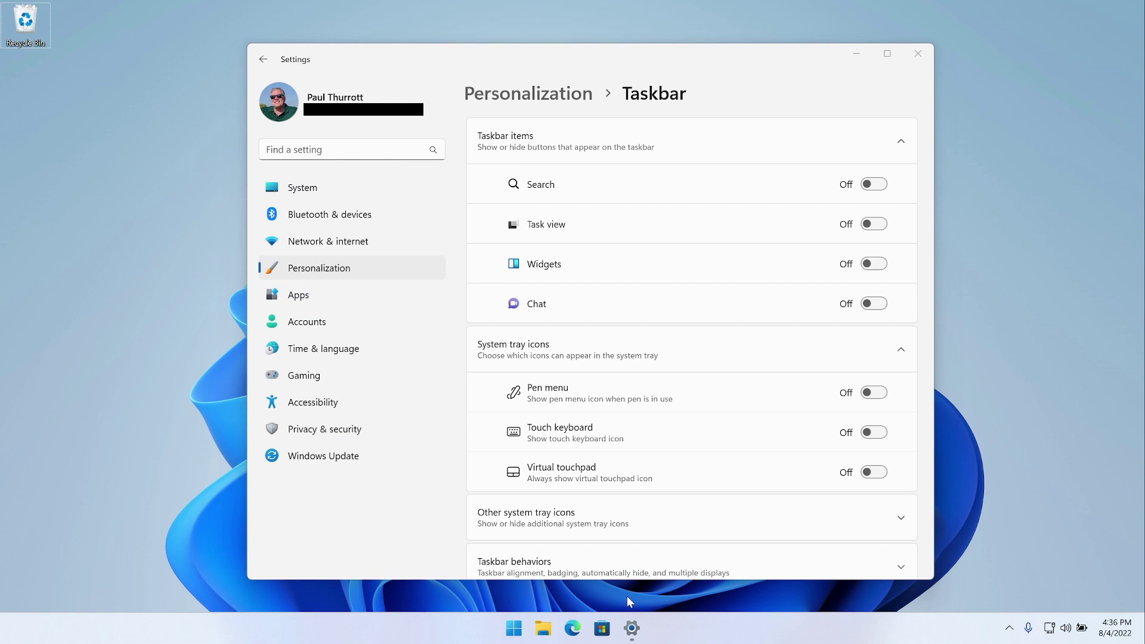
key("super+Tab")
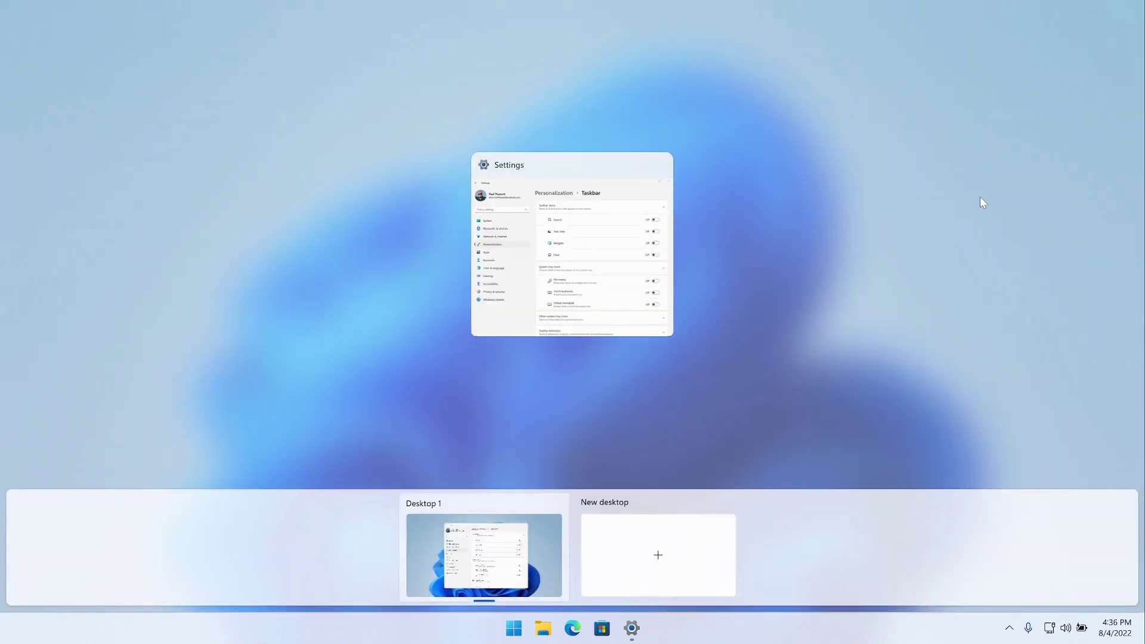
left_click(1023, 234)
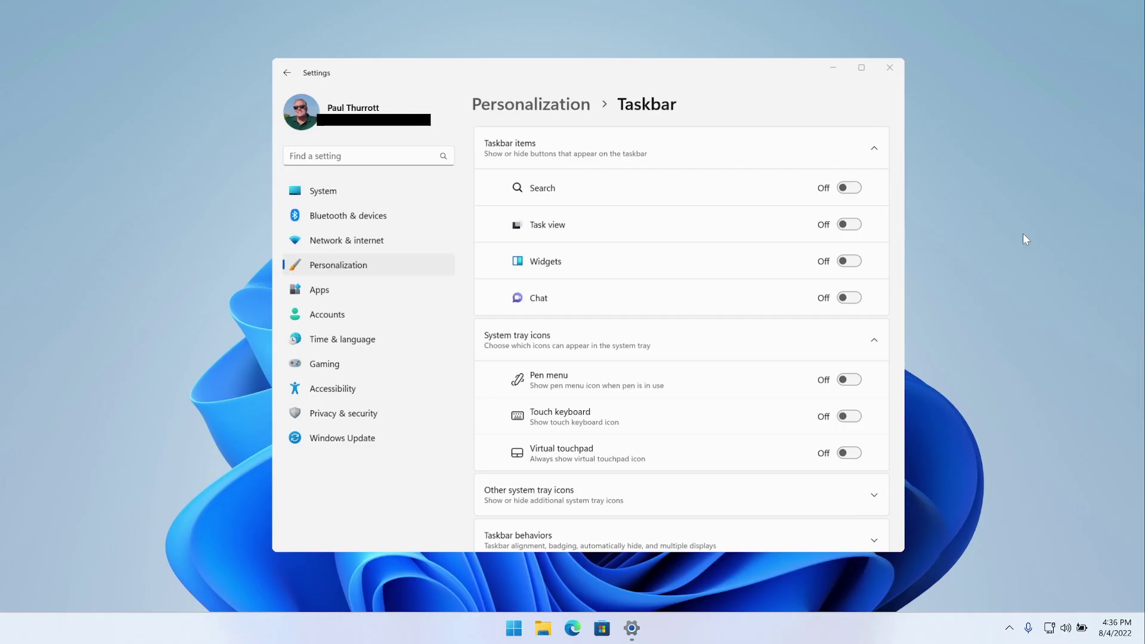
left_click(874, 192)
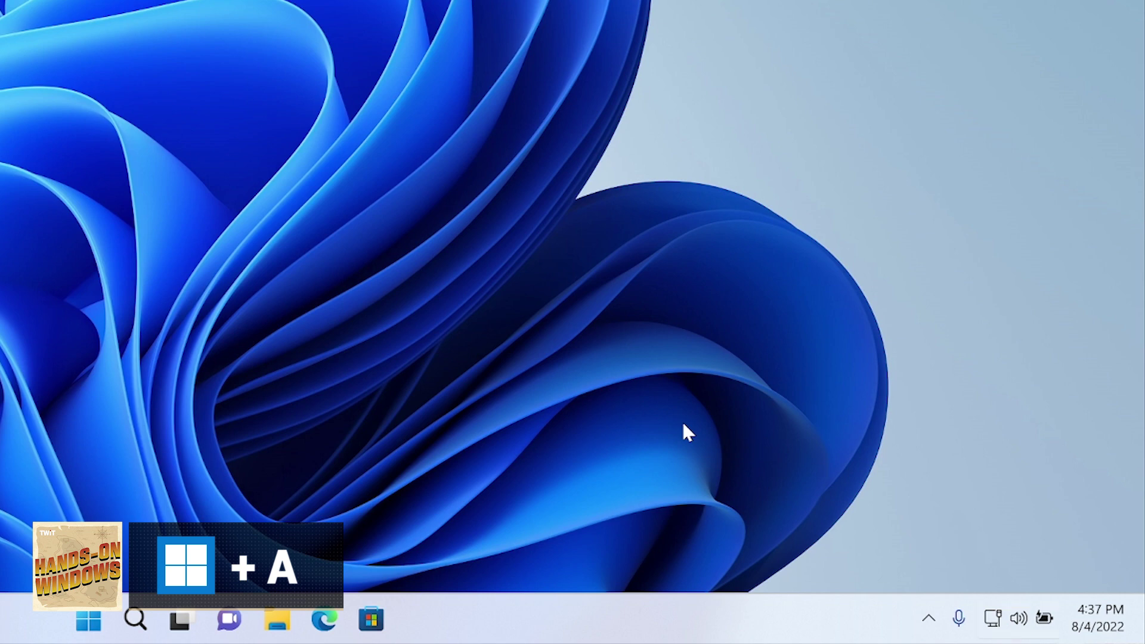
Open and close Quick Settings with Win+A, then the notifications and calendar panel.
key("super+a")
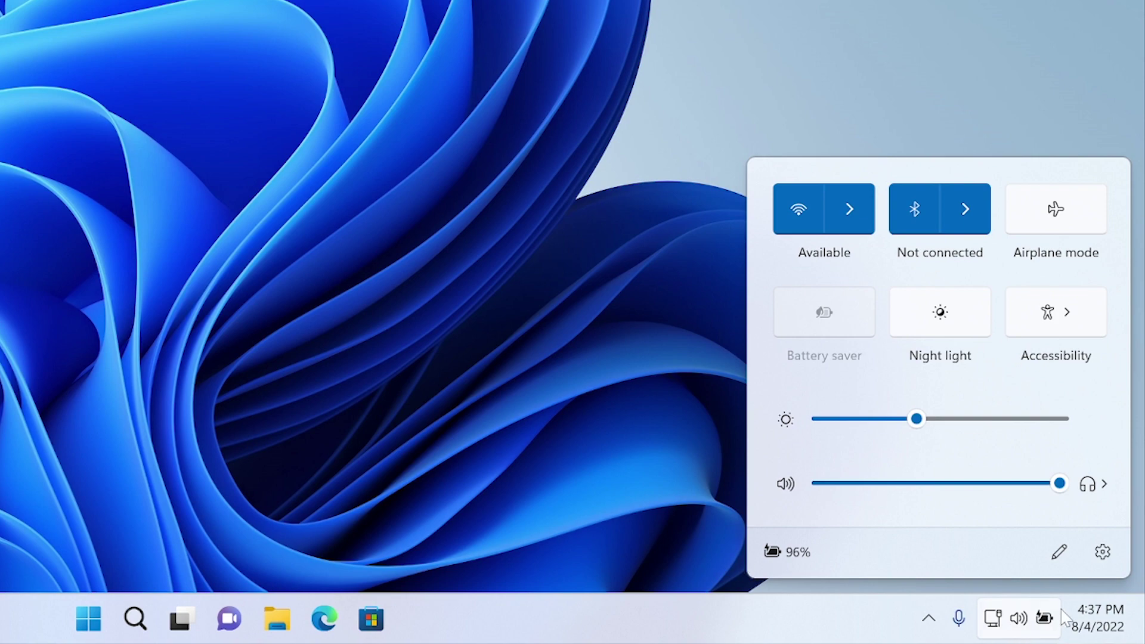
left_click(1092, 621)
left_click(1093, 621)
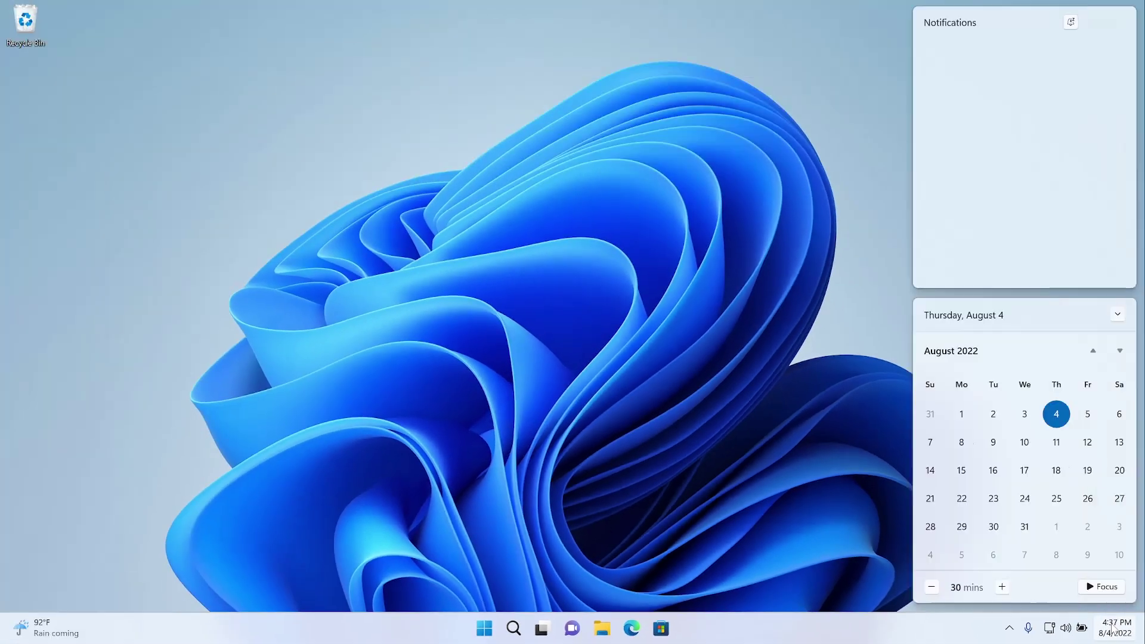
left_click(1093, 620)
left_click(1111, 627)
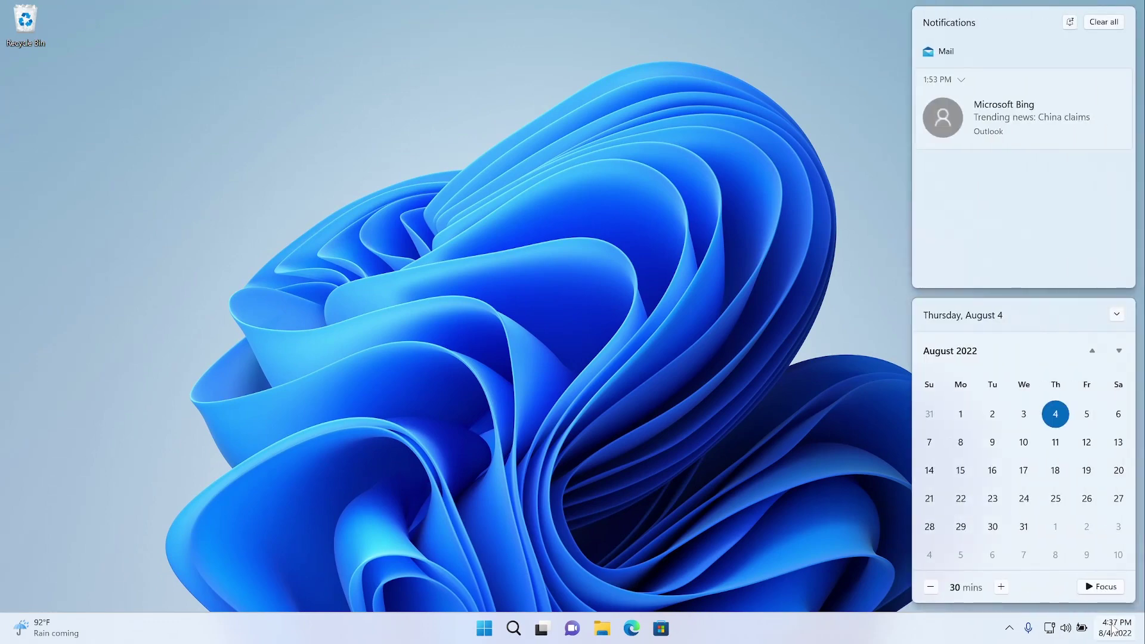
left_click(833, 518)
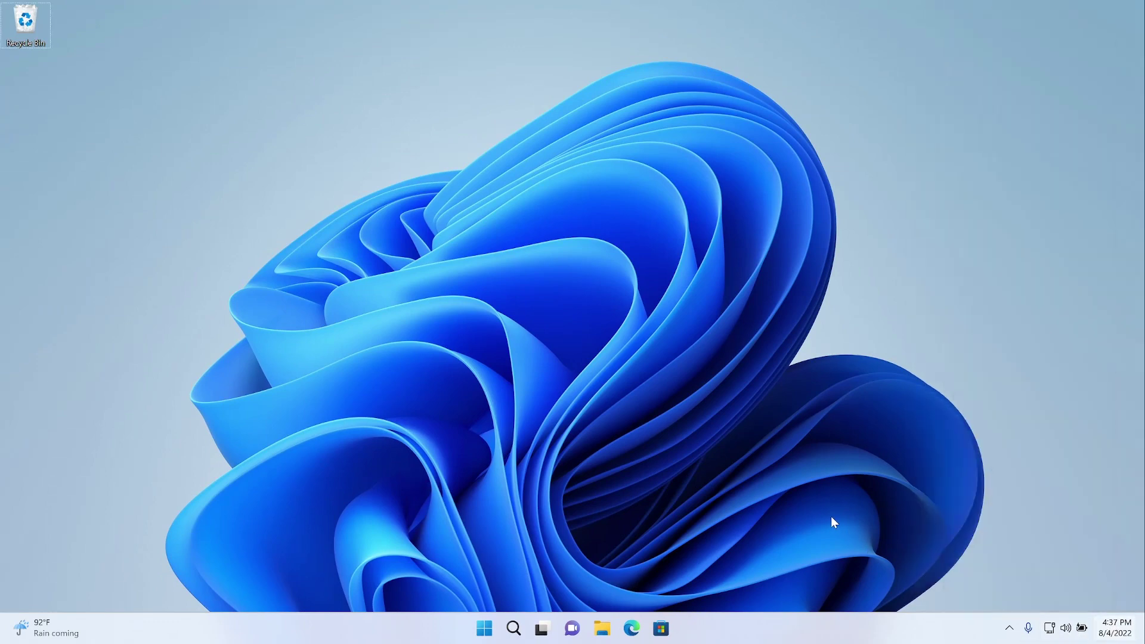
Show Quick Settings and notifications via Win+A and Win+N, toggle voice typing with Win+H, then dismiss.
key("super+a")
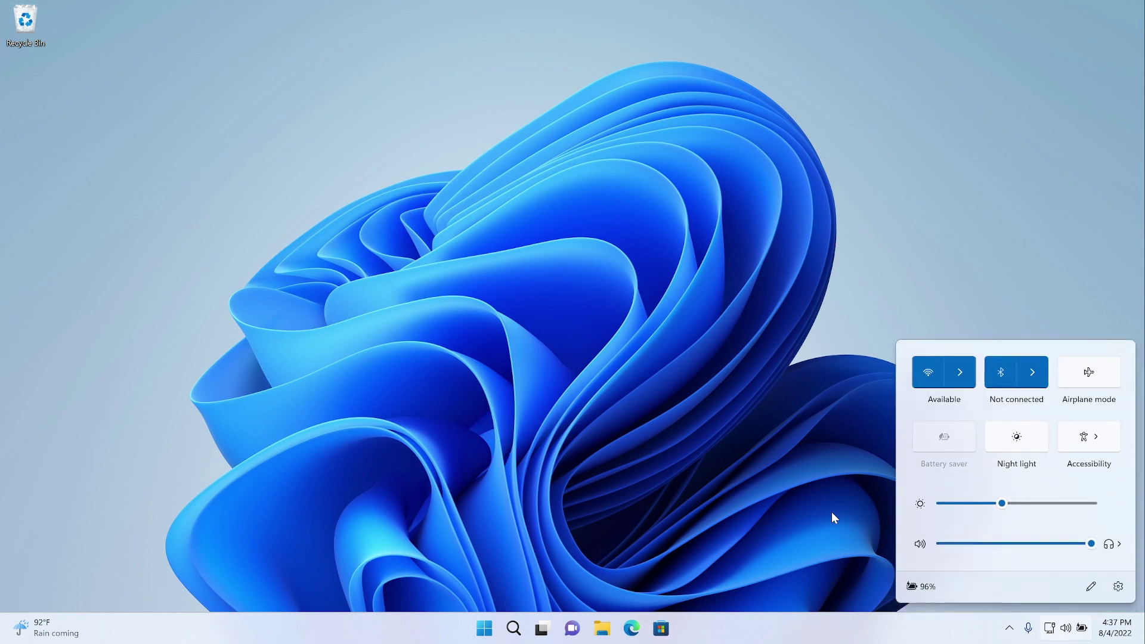
key("super+n")
key("super+h")
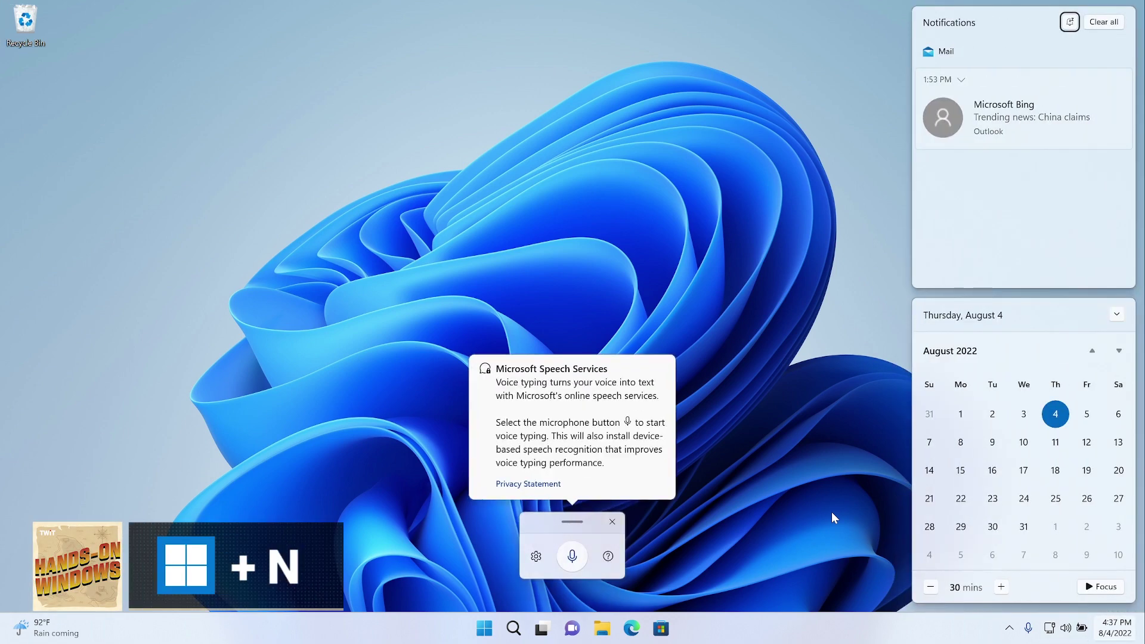
key("super+h")
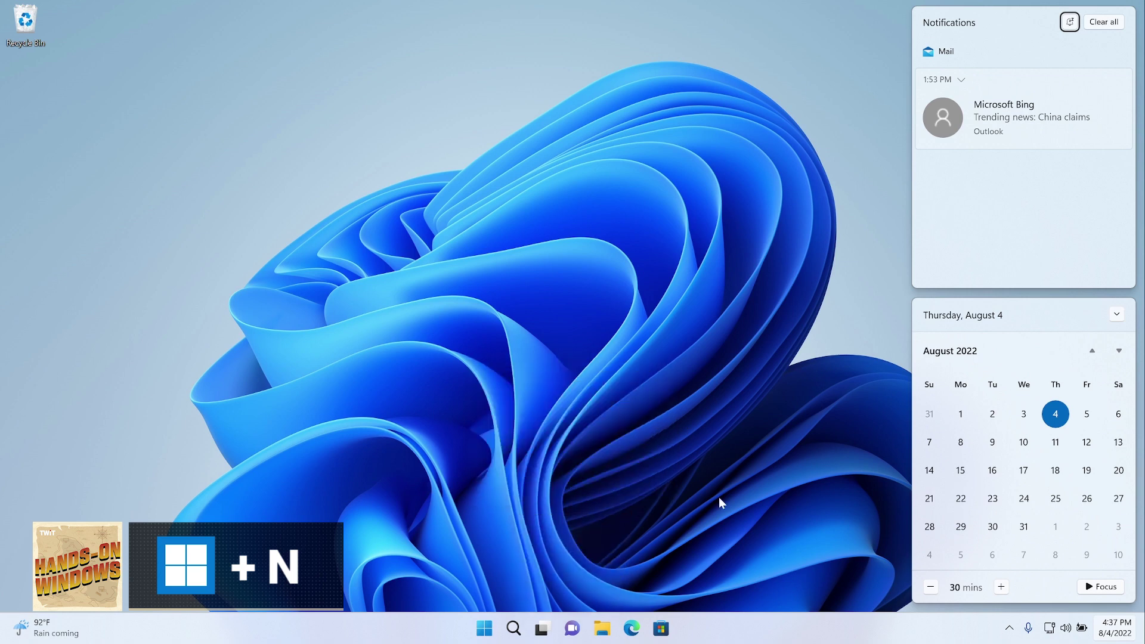
left_click(828, 395)
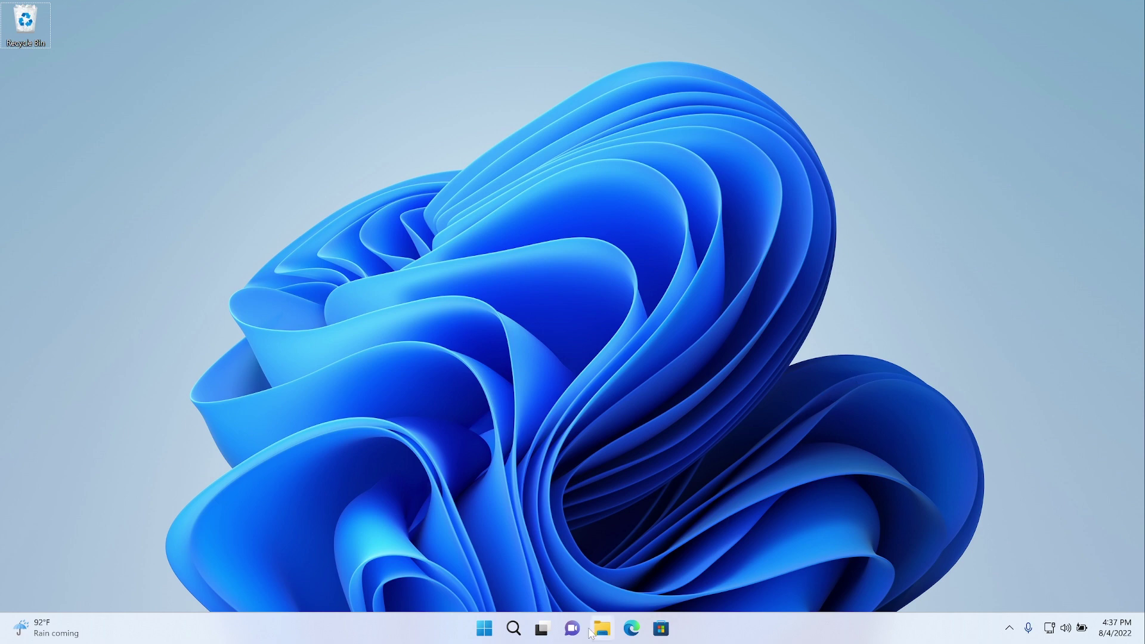
Launch File Explorer and Edge, then hide and restore all windows with Win+D.
key("super+e")
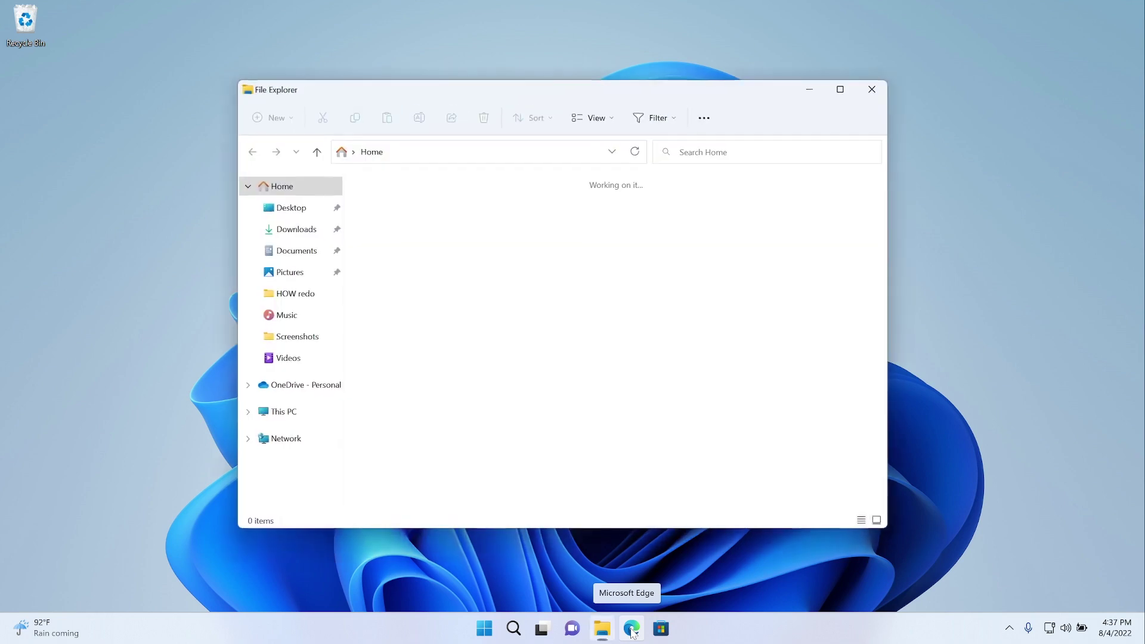
left_click(632, 629)
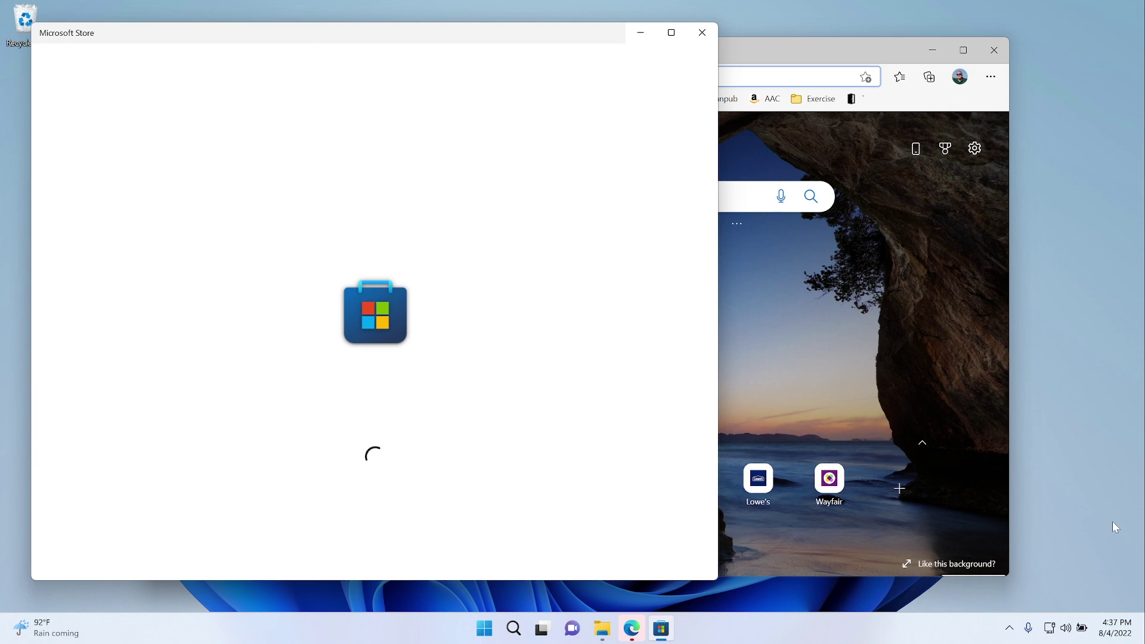
key("super+d")
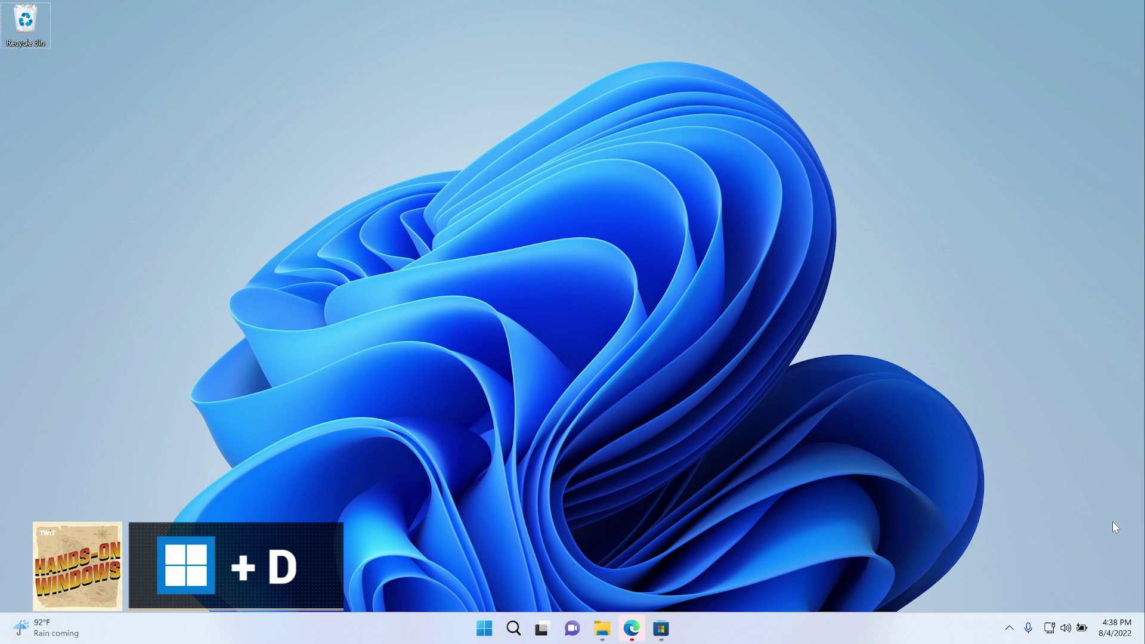
key("super+d")
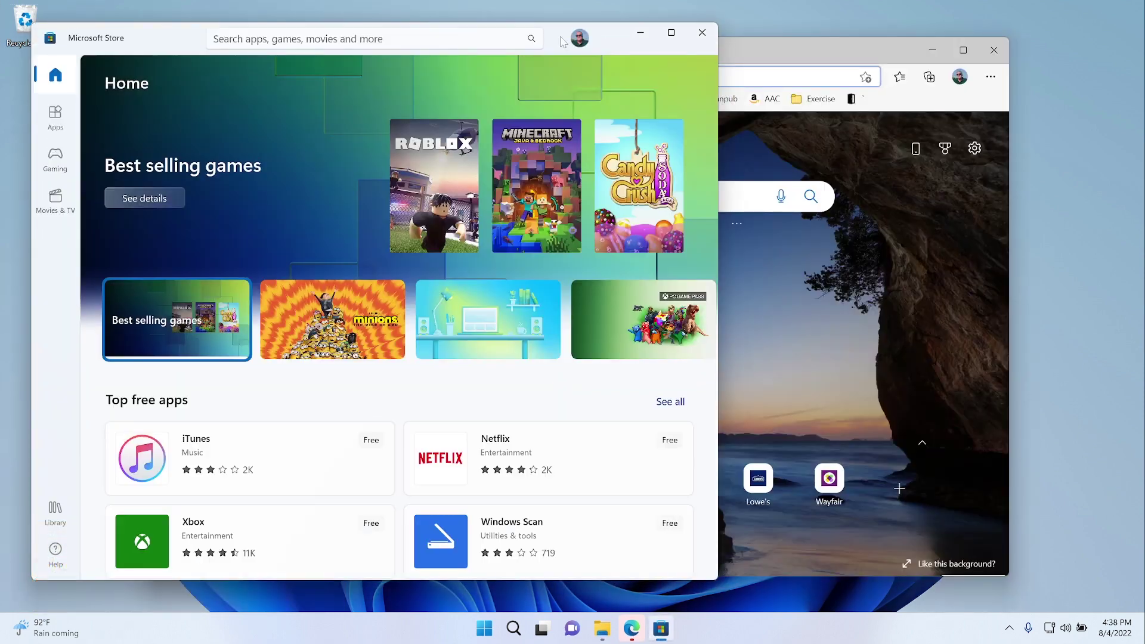
Drag the Store window to the centre, then minimize all windows with Win+M.
left_click_drag(658, 54, 737, 45)
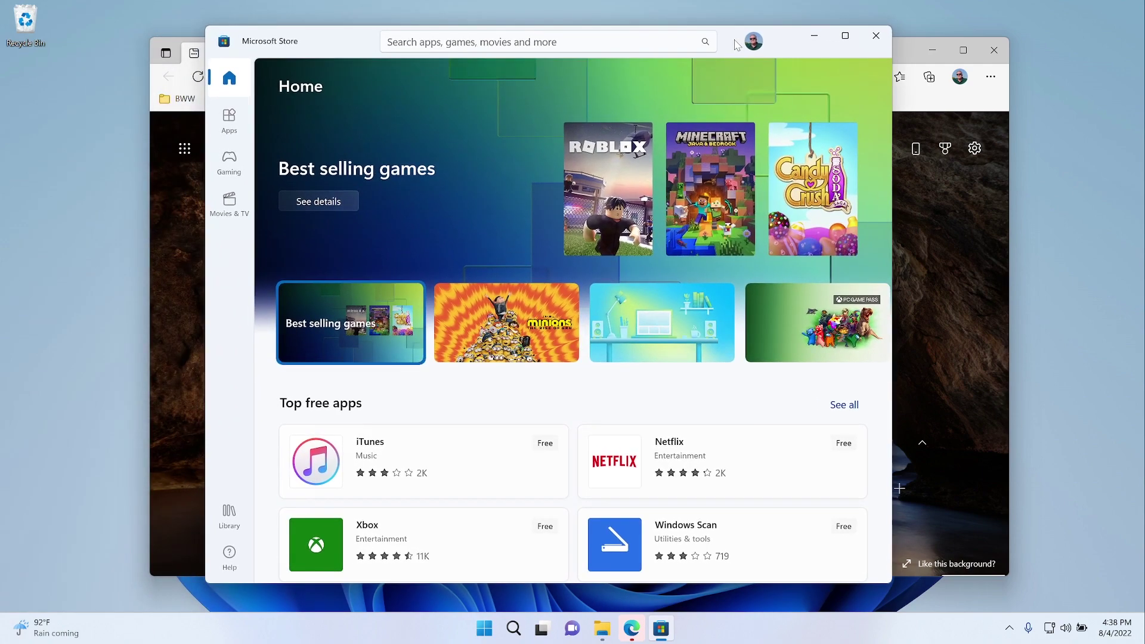
key("super+m")
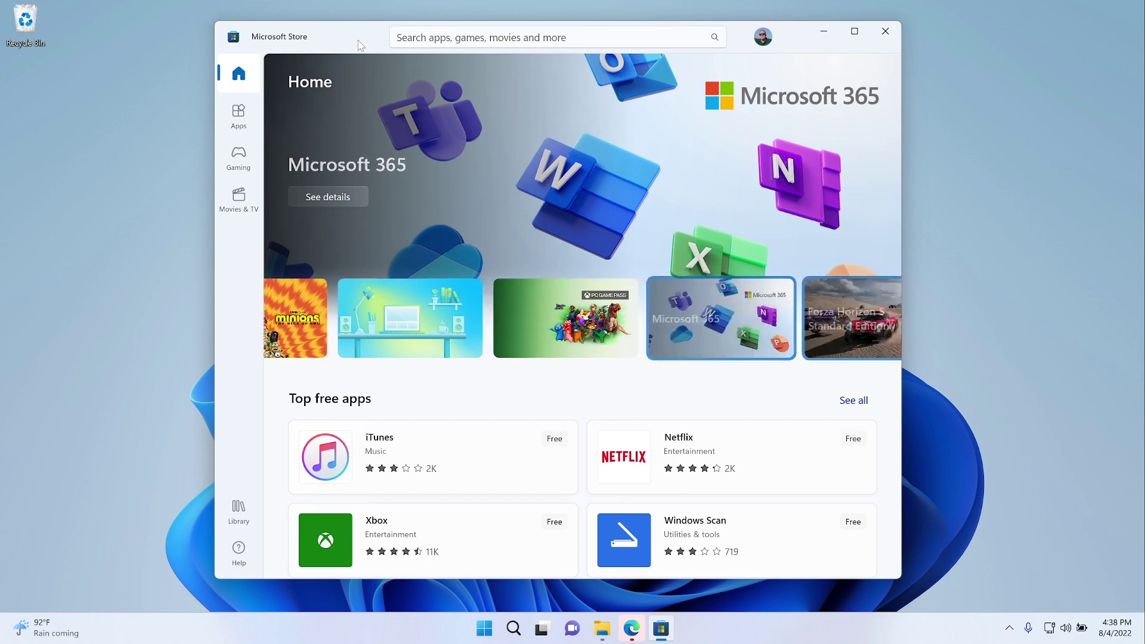
Snap the Store window into slot 1 of the four-quadrant layout via Win+Z, then dismiss Snap Assist.
key("super")
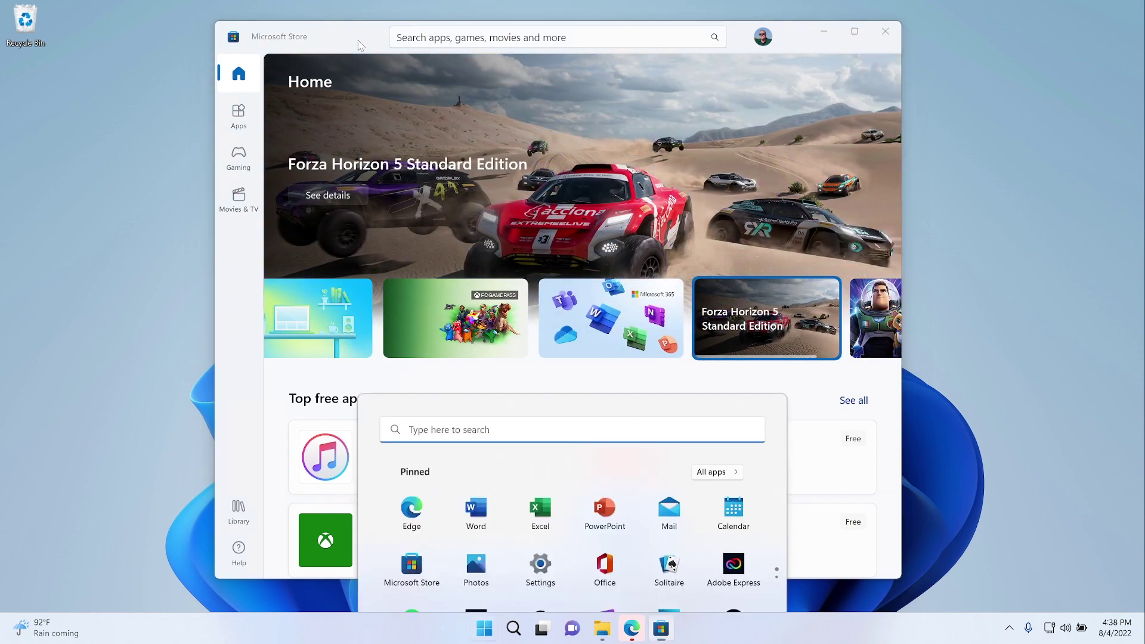
key("Escape")
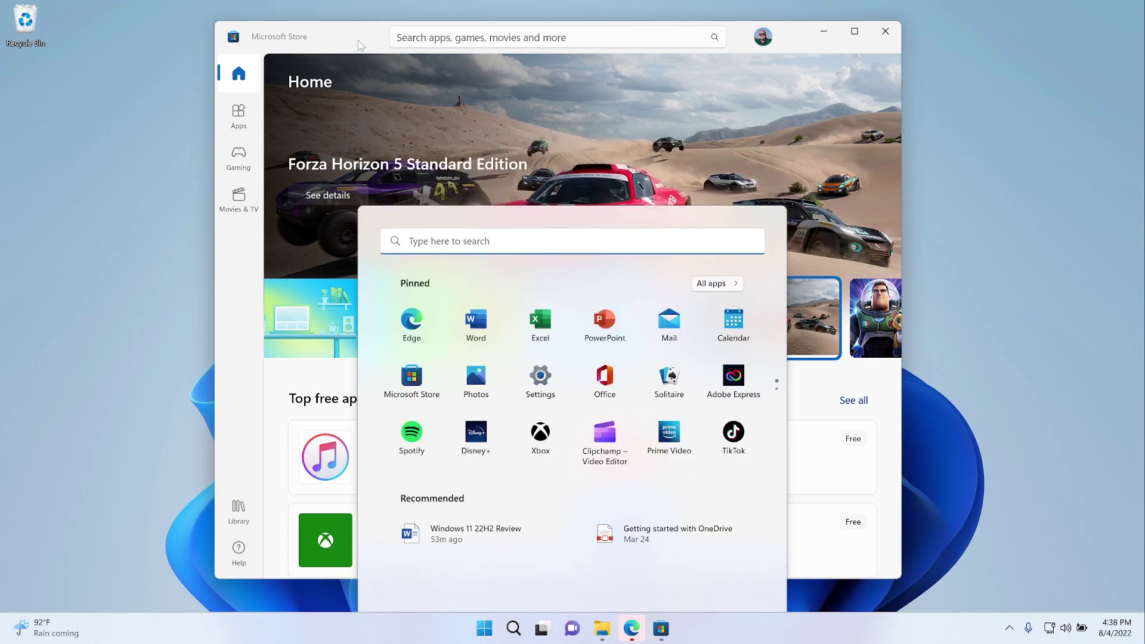
key("super+z")
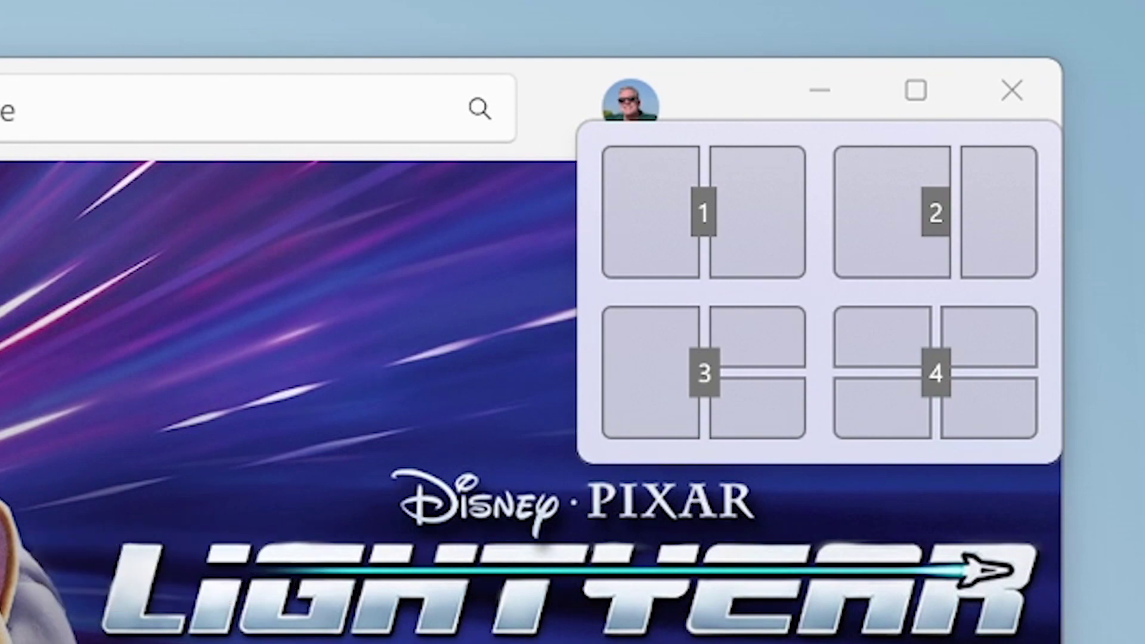
key("4")
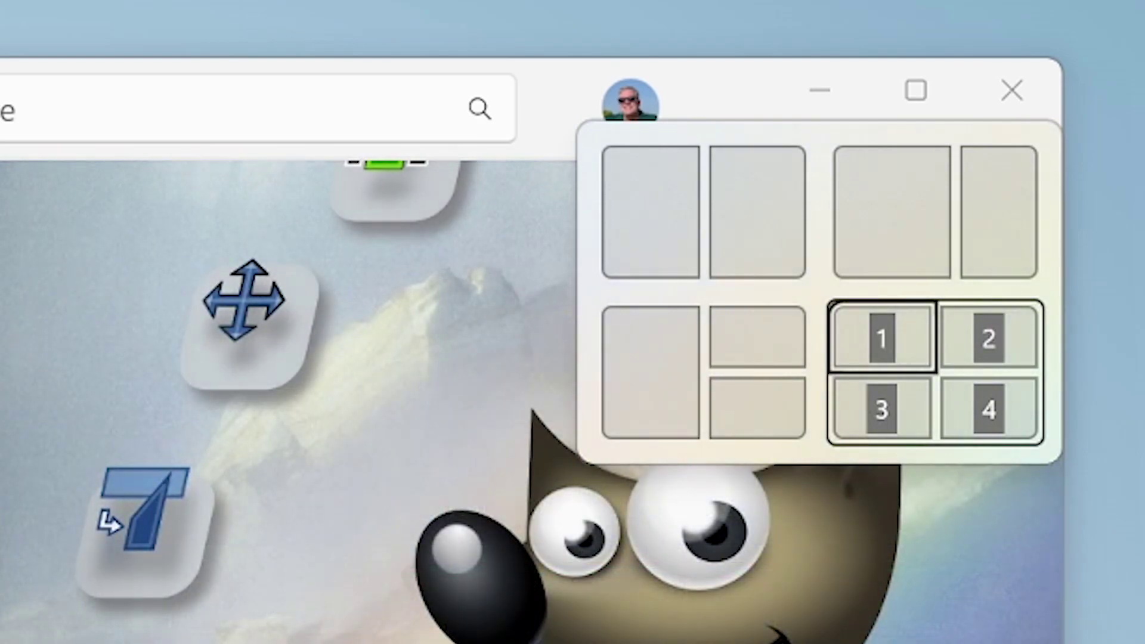
key("1")
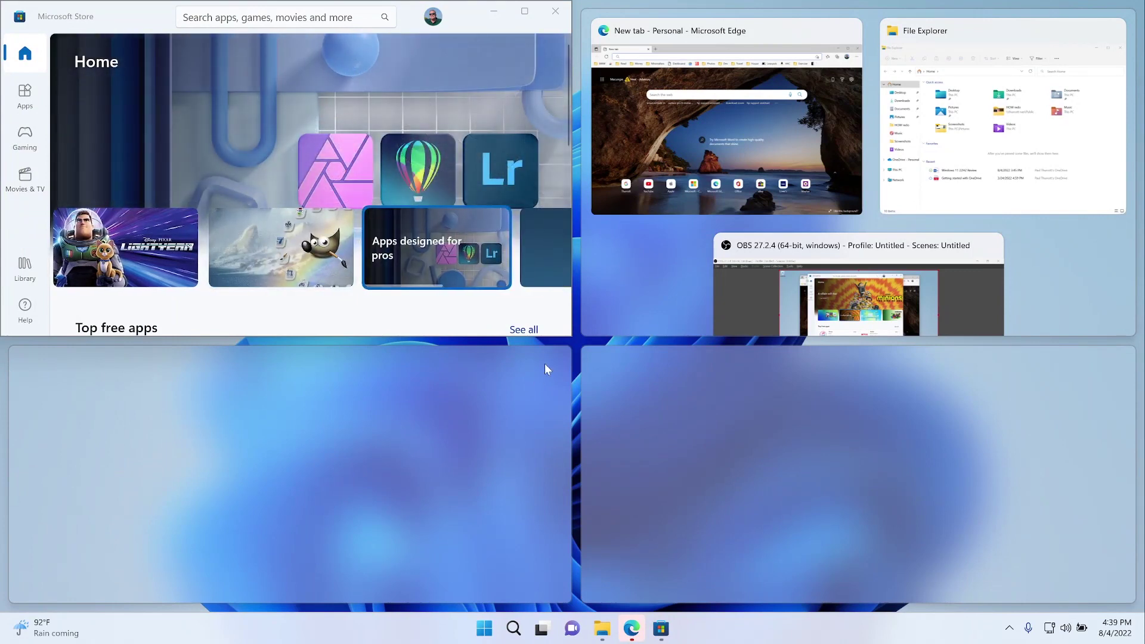
left_click(669, 353)
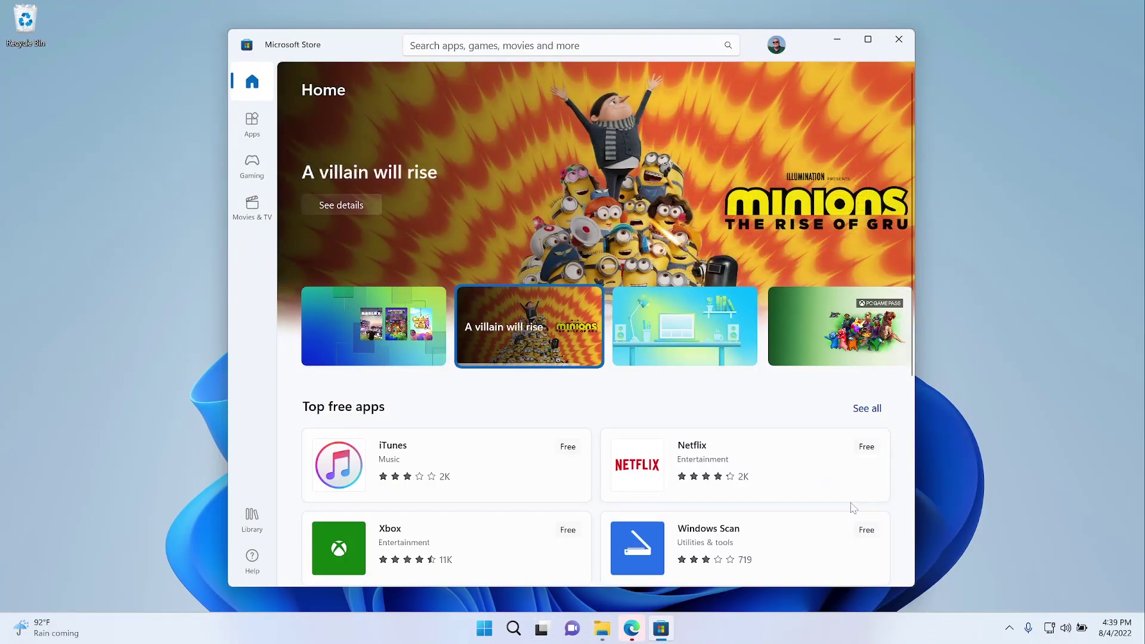
Show the window menus of Store (Alt+Space) and File Explorer, then minimize File Explorer.
key("alt+space")
key("Escape")
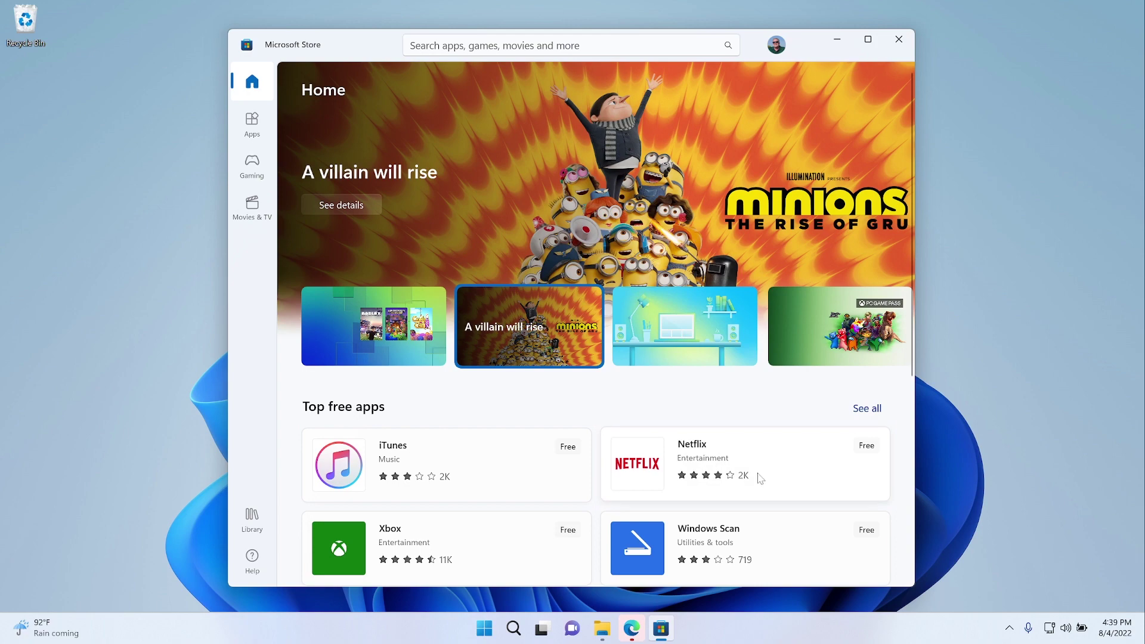
left_click(602, 628)
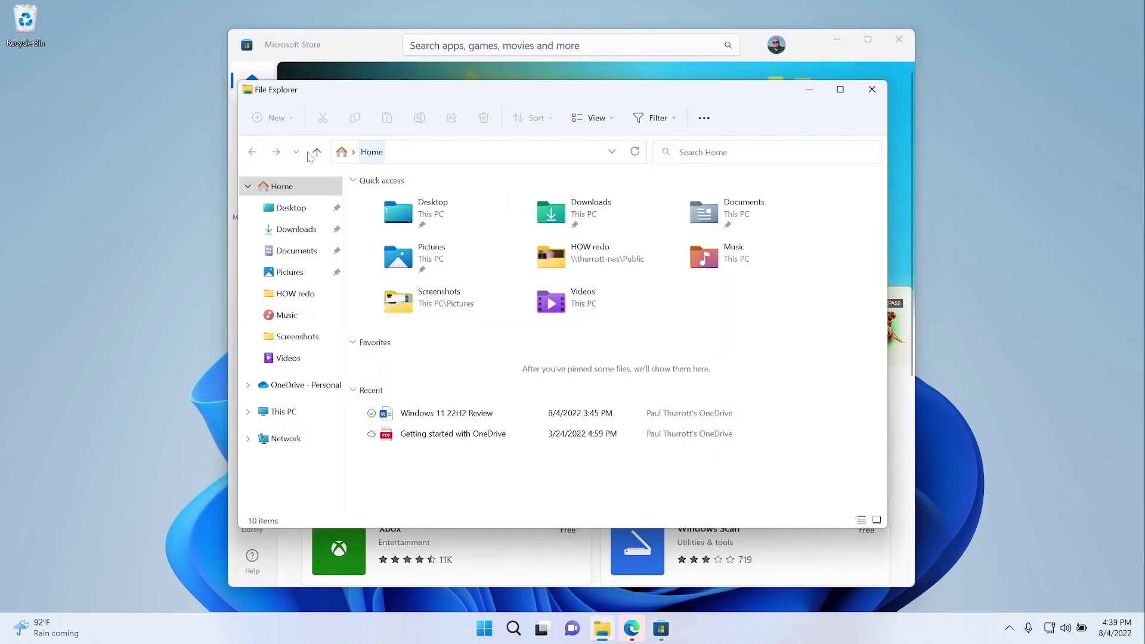
left_click(248, 95)
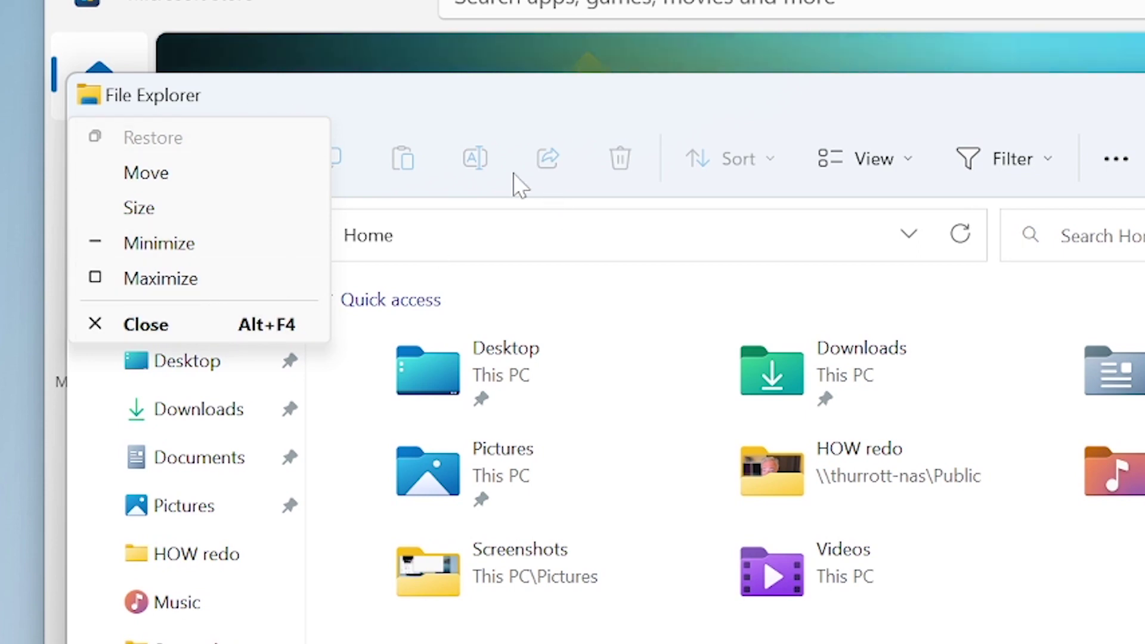
left_click(903, 109)
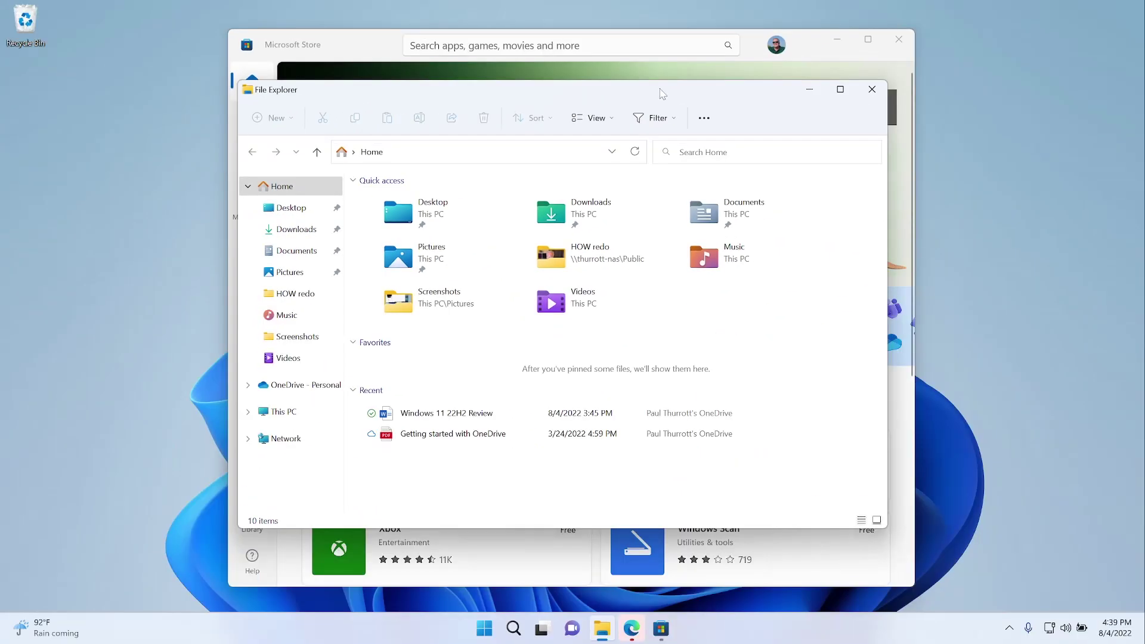
left_click(809, 91)
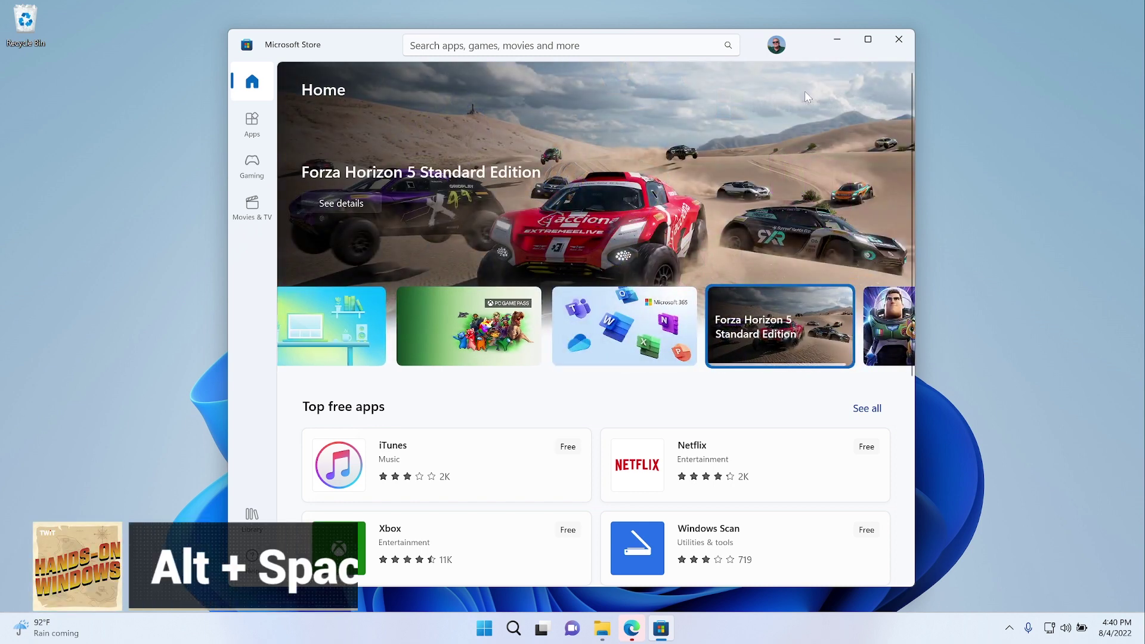
Minimize the Store window with Alt+Space, N, restore it with Alt+Tab, and minimize it again.
key("alt+space")
key("n")
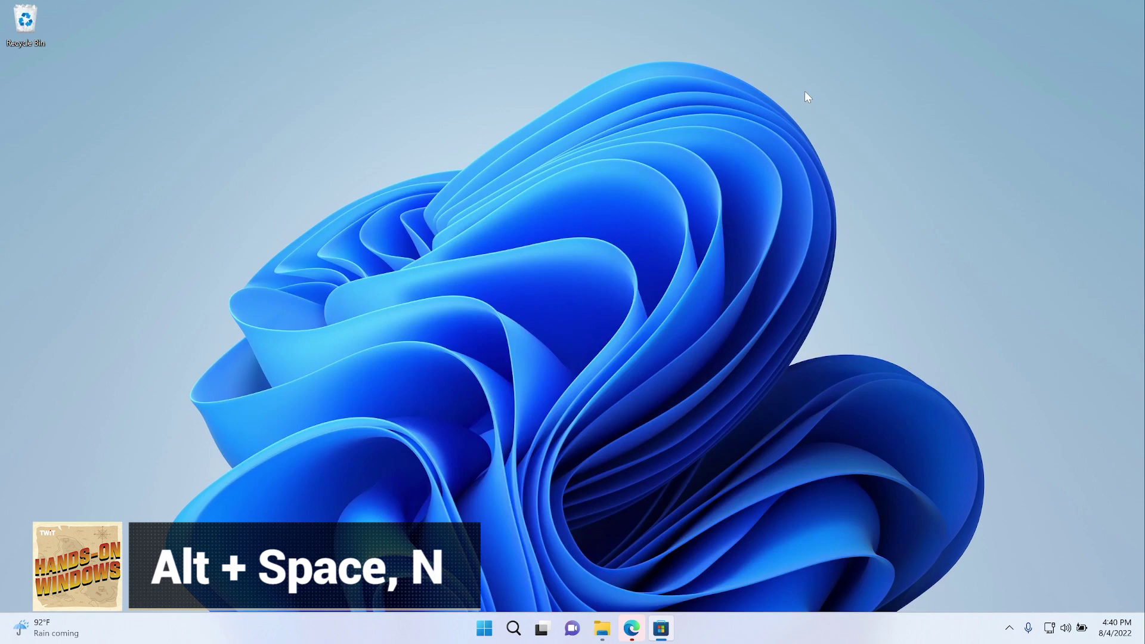
key("alt+Tab")
key("alt+space")
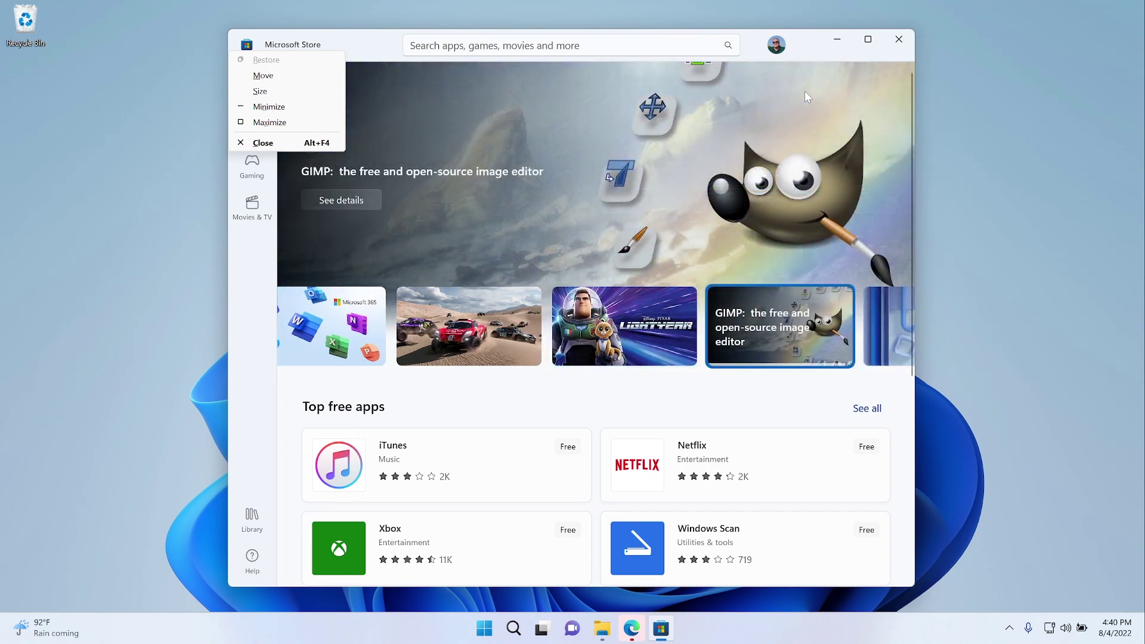
key("n")
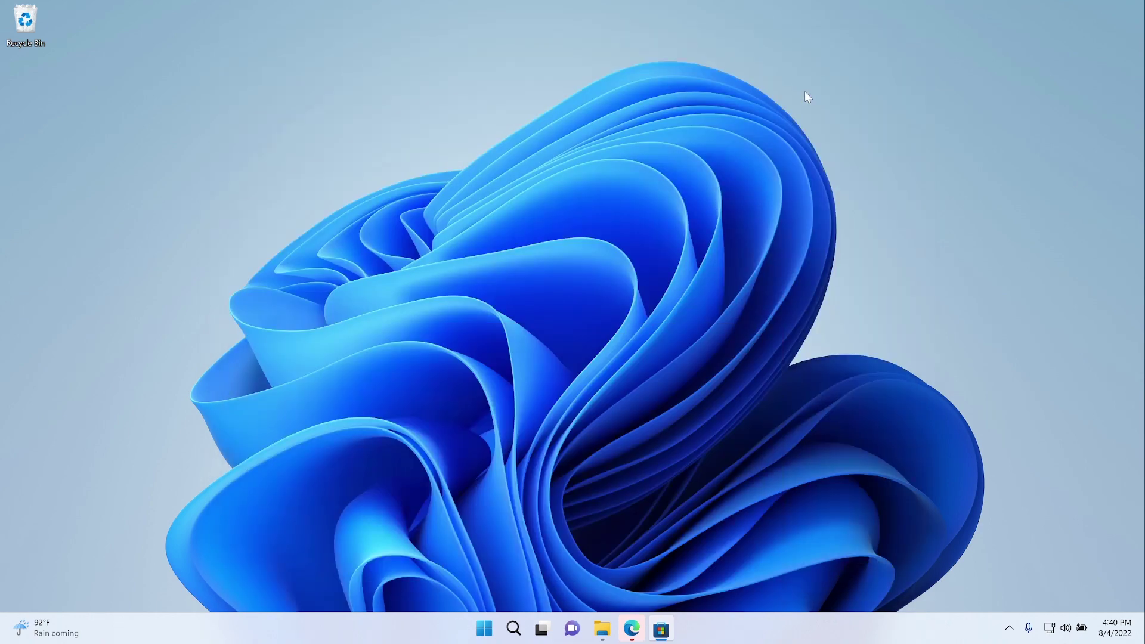